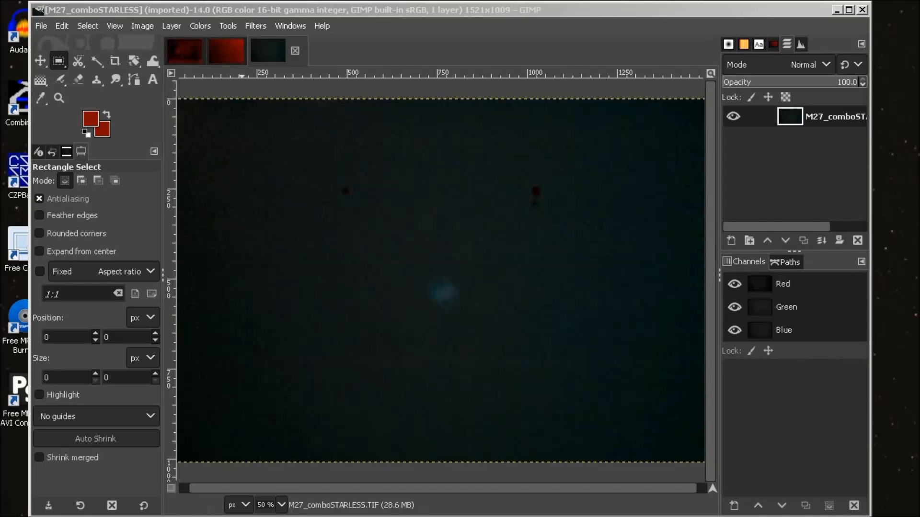
Brighten the starless M27 image with Levels by raising the midtone gamma to 1.54
{"action": "left_click", "coordinate": [199, 25]}
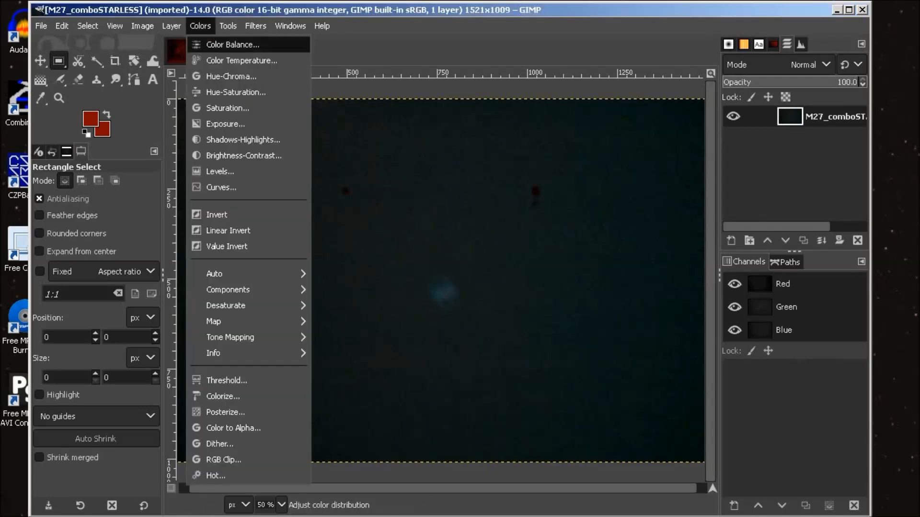
{"action": "left_click", "coordinate": [220, 171]}
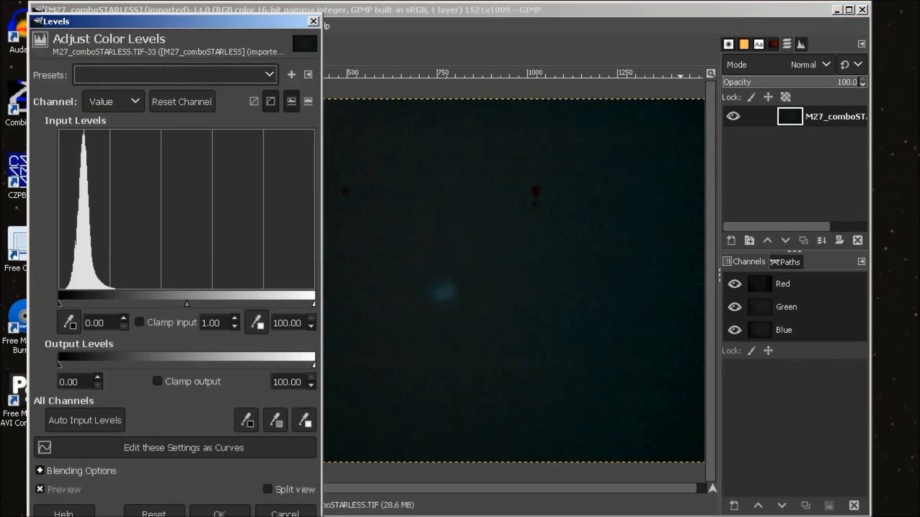
{"action": "left_click_drag", "start_coordinate": [187, 303], "coordinate": [163, 303]}
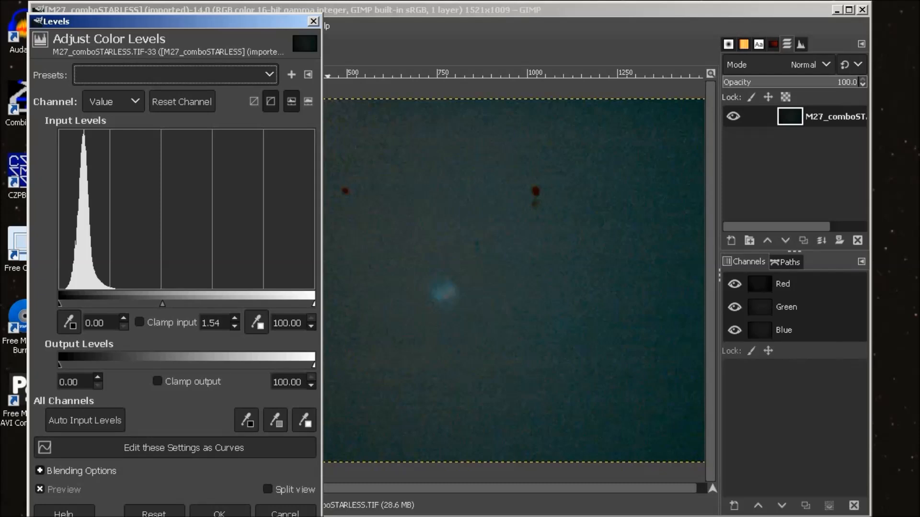
{"action": "left_click_drag", "start_coordinate": [176, 21], "coordinate": [194, 0]}
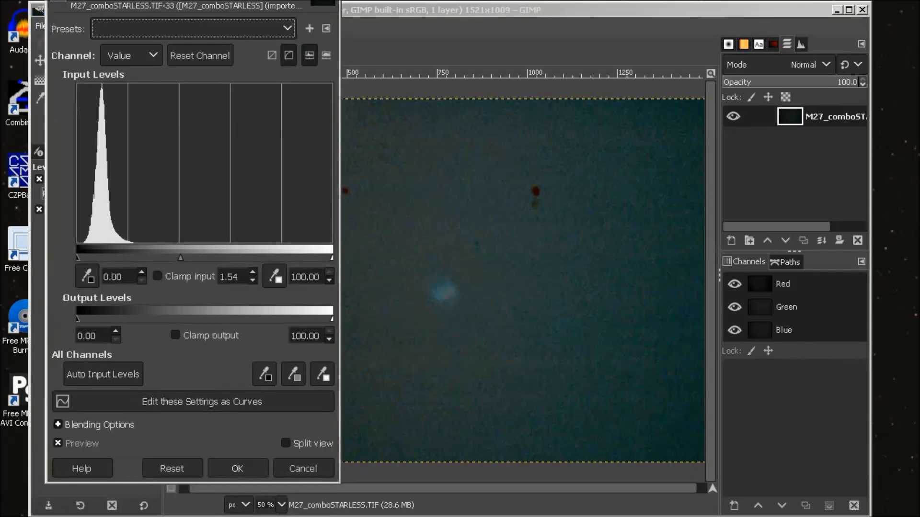
{"action": "left_click", "coordinate": [237, 469]}
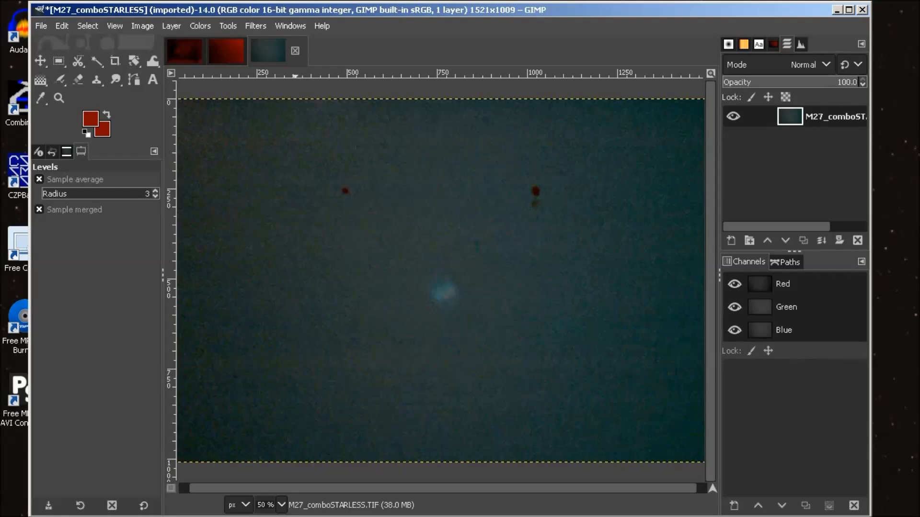
Darken the starless image's background with Levels by setting the input black point to 13.52
{"action": "left_click", "coordinate": [200, 26]}
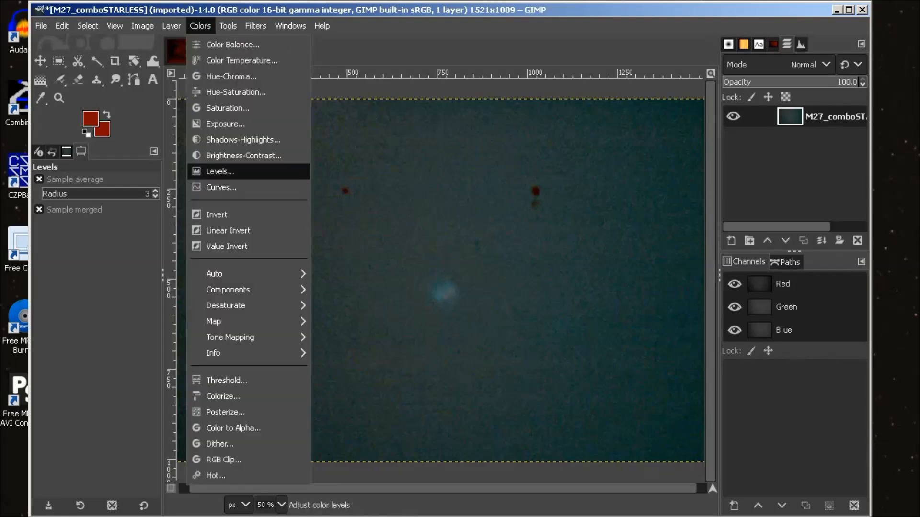
{"action": "left_click", "coordinate": [220, 171]}
{"action": "left_click_drag", "start_coordinate": [78, 258], "coordinate": [111, 258]}
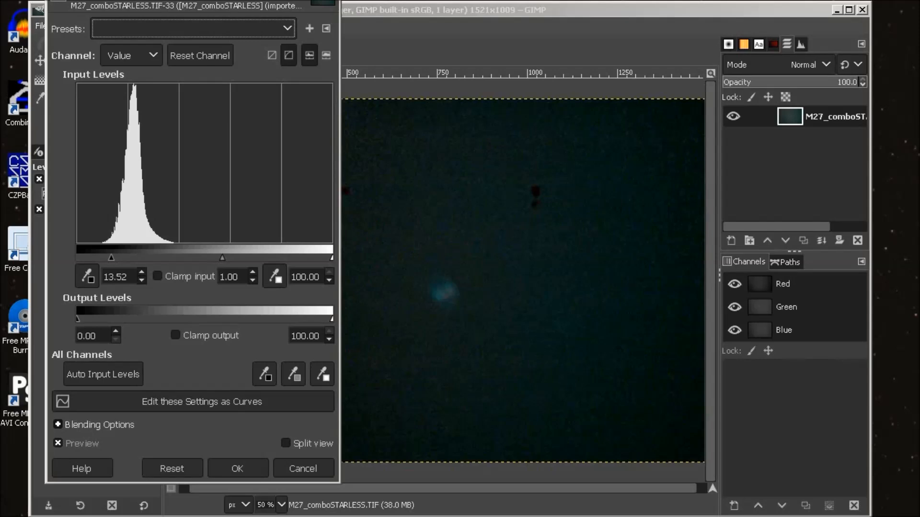
{"action": "left_click", "coordinate": [237, 469]}
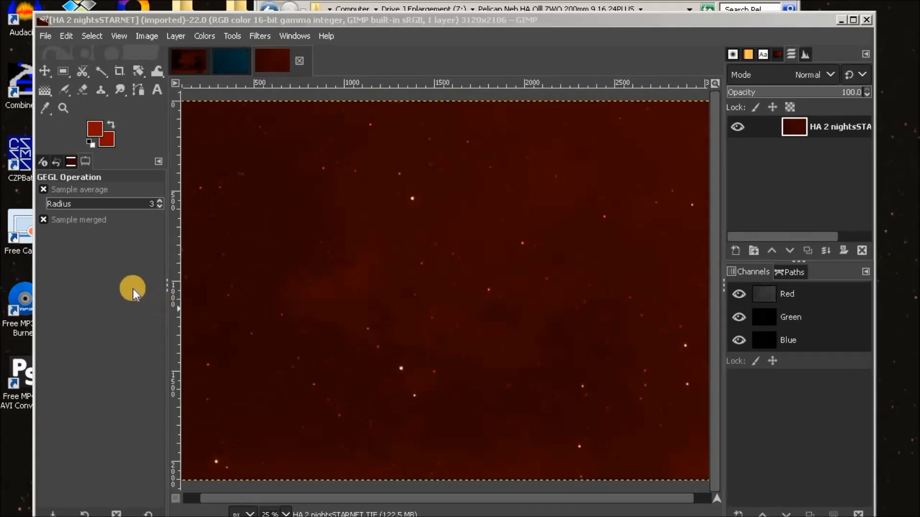
Copy the entire OIII 2 nightsSTARNET image and paste it as a new layer in the HA 2 nightsSTARNET image
{"action": "left_click", "coordinate": [238, 64]}
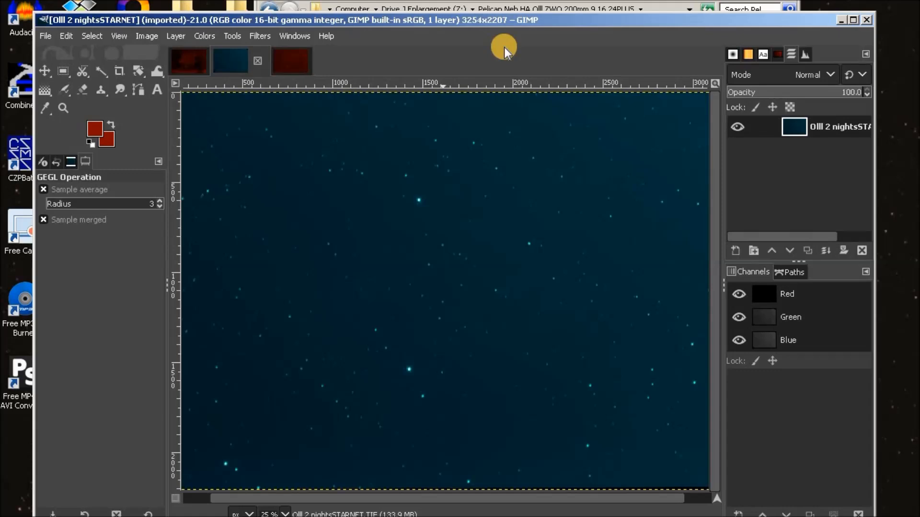
{"action": "key", "text": "ctrl+a"}
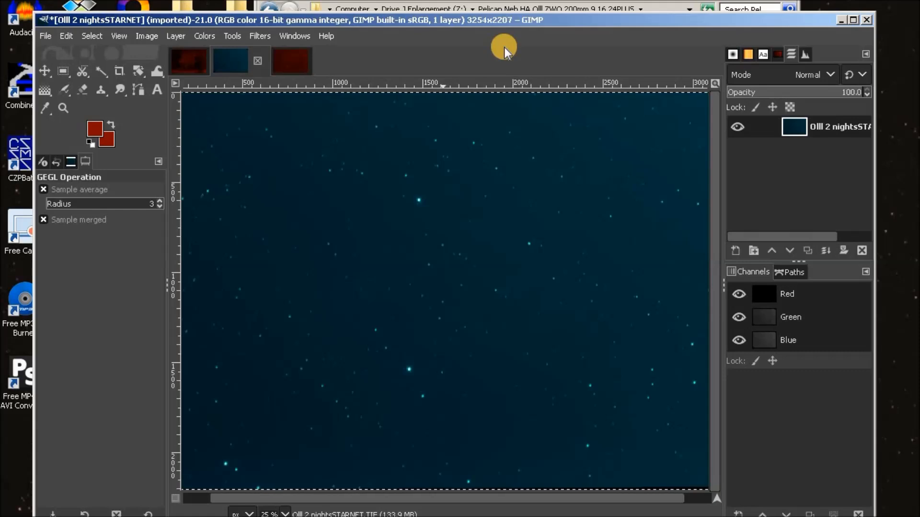
{"action": "key", "text": "ctrl+c"}
{"action": "left_click", "coordinate": [292, 57]}
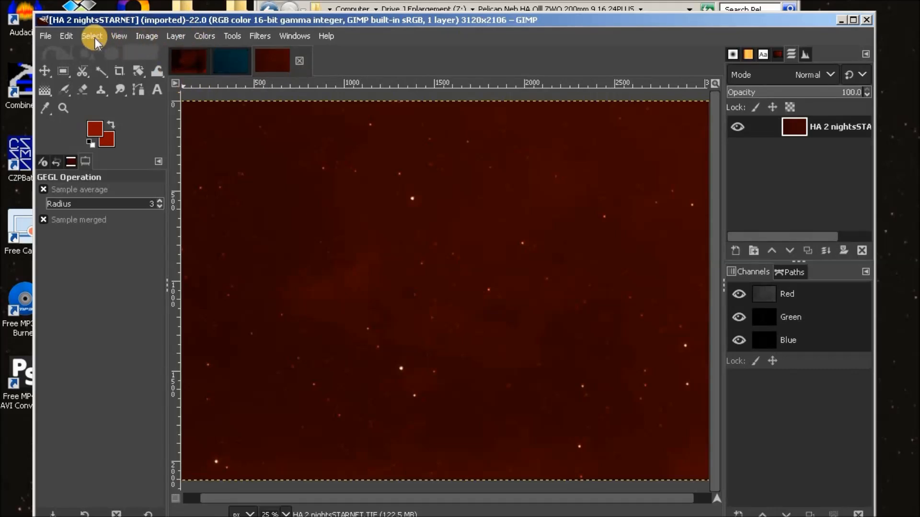
{"action": "left_click", "coordinate": [63, 34]}
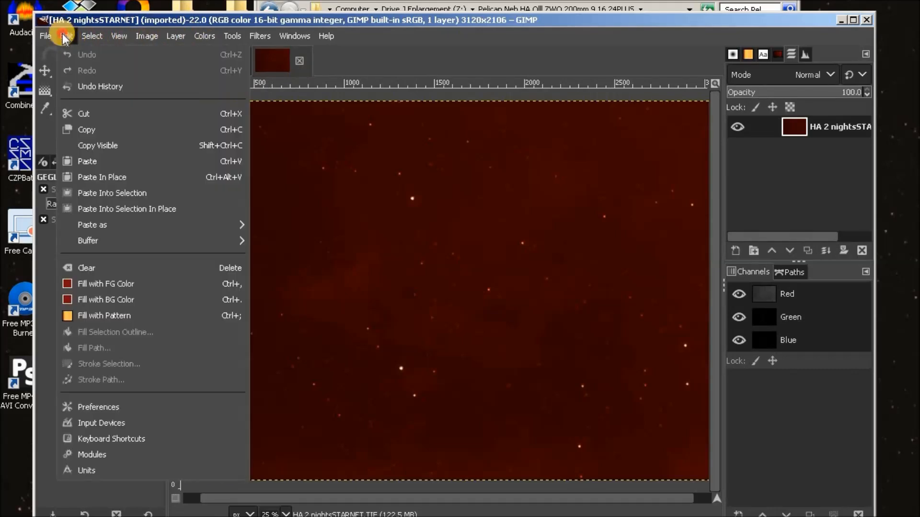
{"action": "mouse_move", "coordinate": [127, 224]}
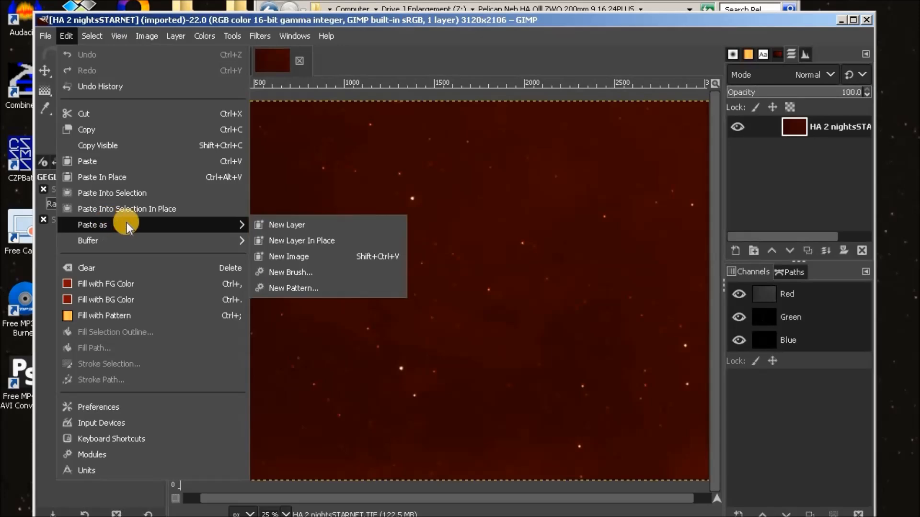
{"action": "left_click", "coordinate": [292, 223]}
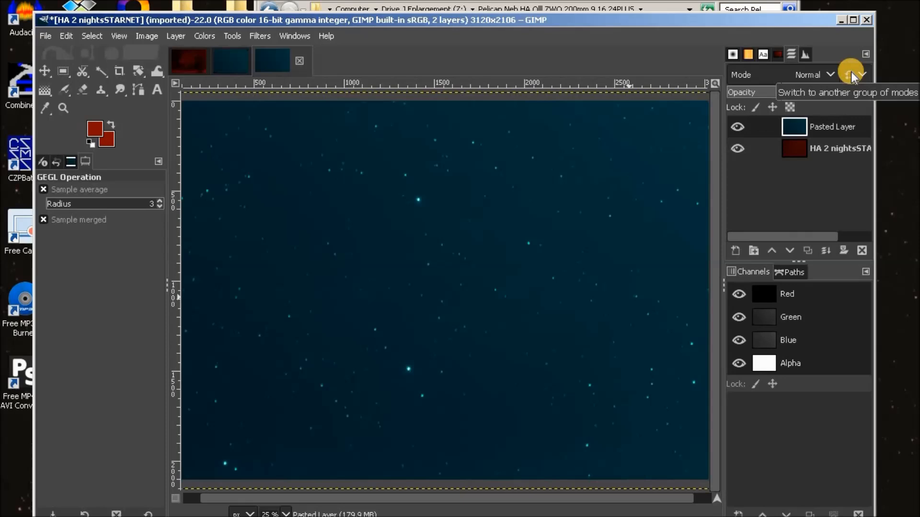
Compare the layers by temporarily lowering the pasted layer's opacity, restore it to 100, and set its blend mode to Screen
{"action": "left_click_drag", "start_coordinate": [857, 98], "coordinate": [787, 93]}
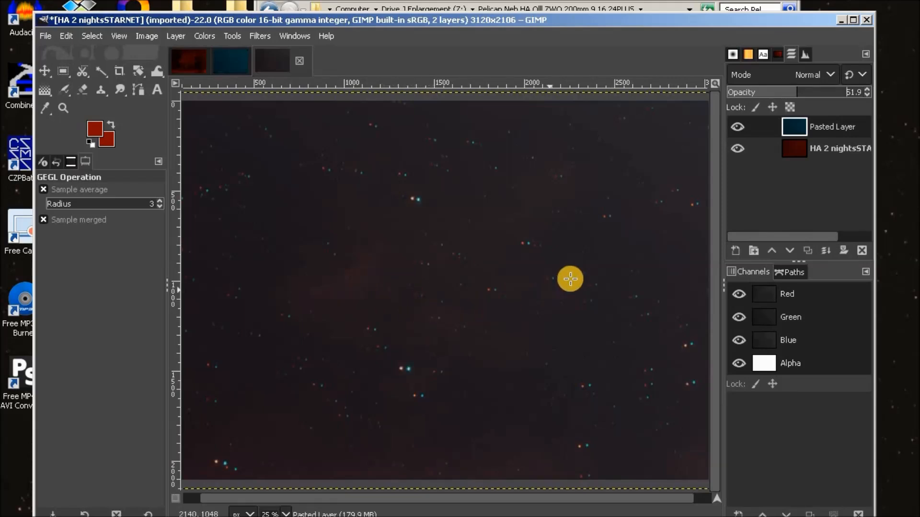
{"action": "left_click_drag", "start_coordinate": [797, 89], "coordinate": [856, 82]}
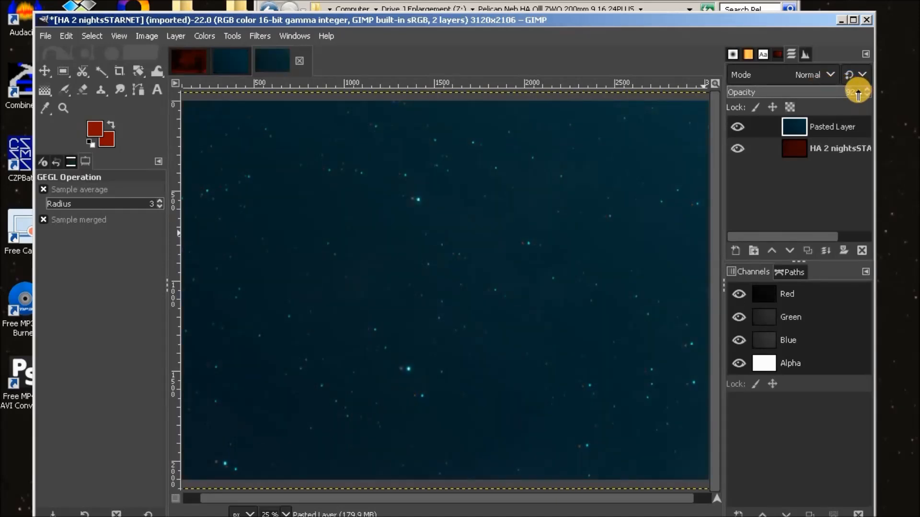
{"action": "left_click", "coordinate": [830, 73]}
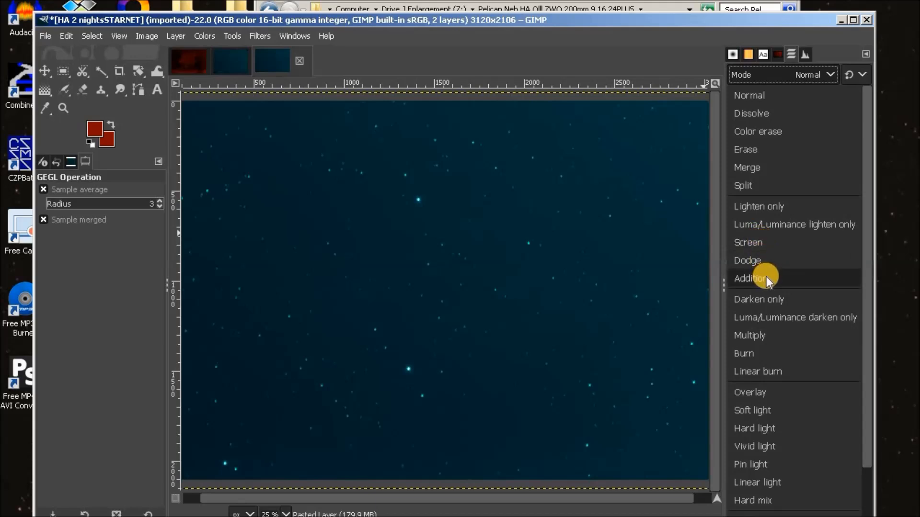
{"action": "left_click", "coordinate": [764, 243]}
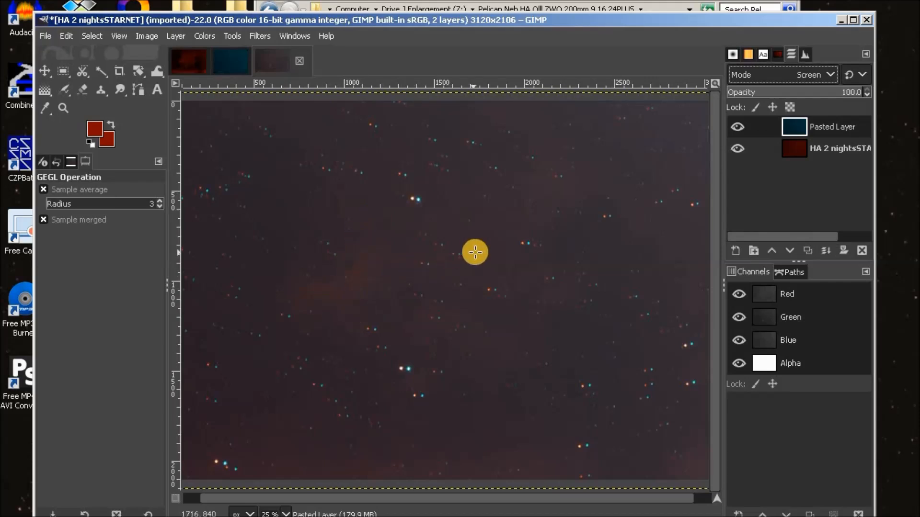
Try the Addition blend mode on the pasted layer and return it to Screen
{"action": "left_click", "coordinate": [832, 72]}
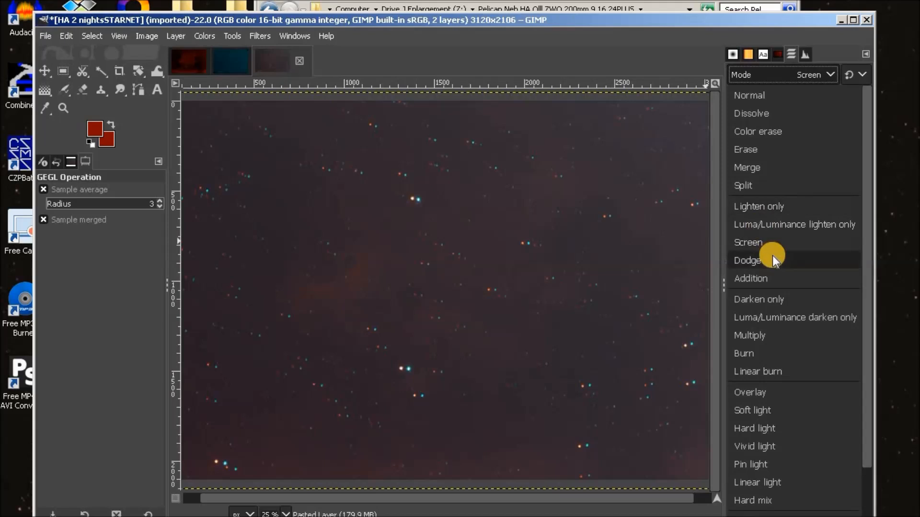
{"action": "left_click", "coordinate": [761, 281]}
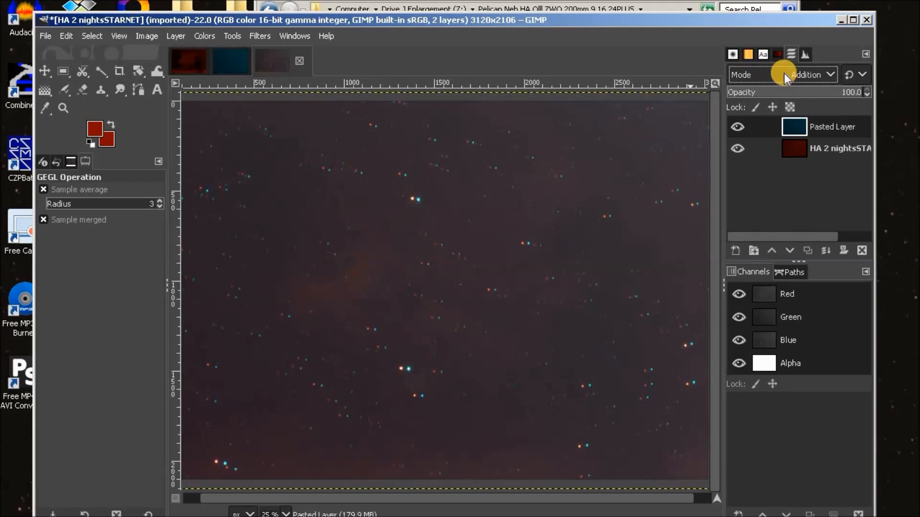
{"action": "left_click", "coordinate": [829, 74]}
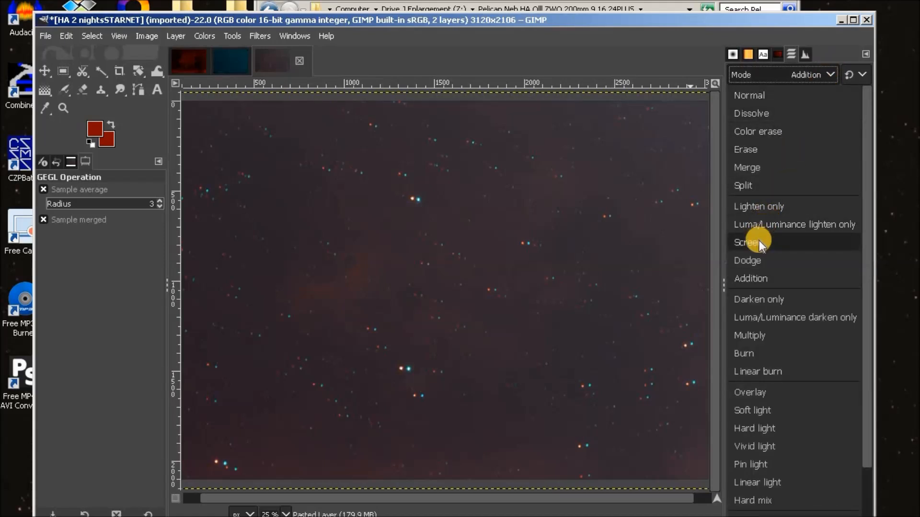
{"action": "left_click", "coordinate": [759, 241]}
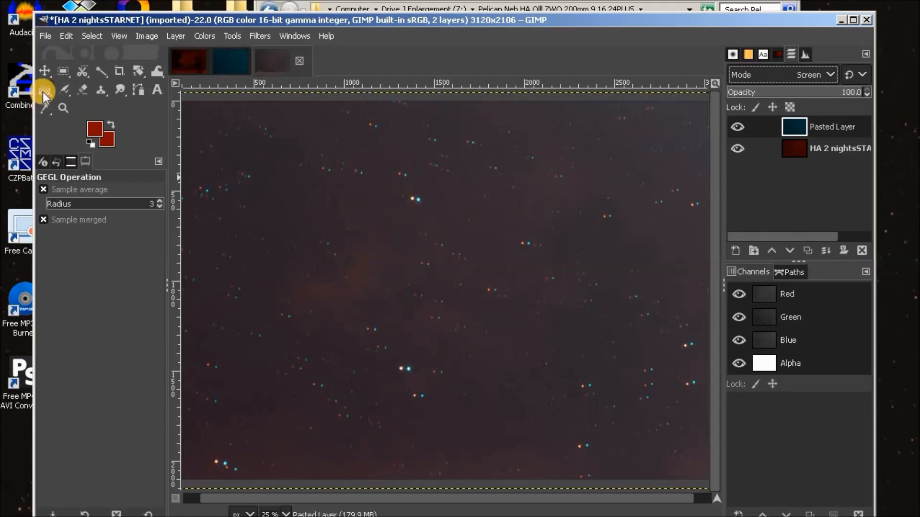
Move the pasted OIII layer slightly so its brightest central stars line up with those of the HA layer
{"action": "left_click", "coordinate": [44, 71]}
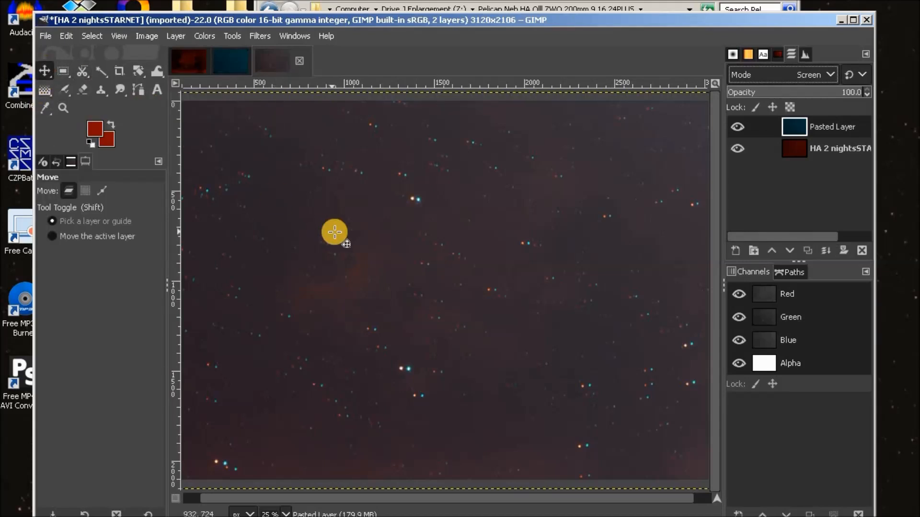
{"action": "left_click_drag", "start_coordinate": [407, 225], "coordinate": [402, 223]}
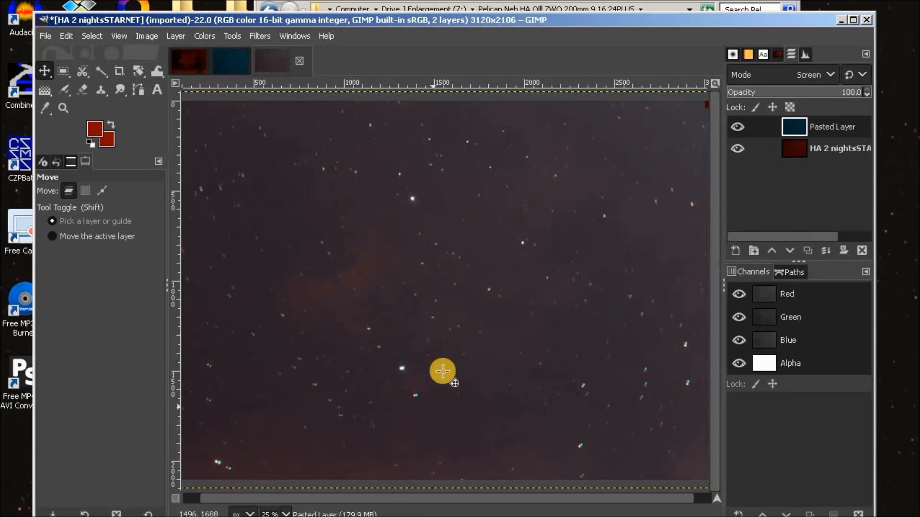
Start rotating the pasted layer with an angle of 0.30 degrees and readjust the transform
{"action": "left_click", "coordinate": [239, 36]}
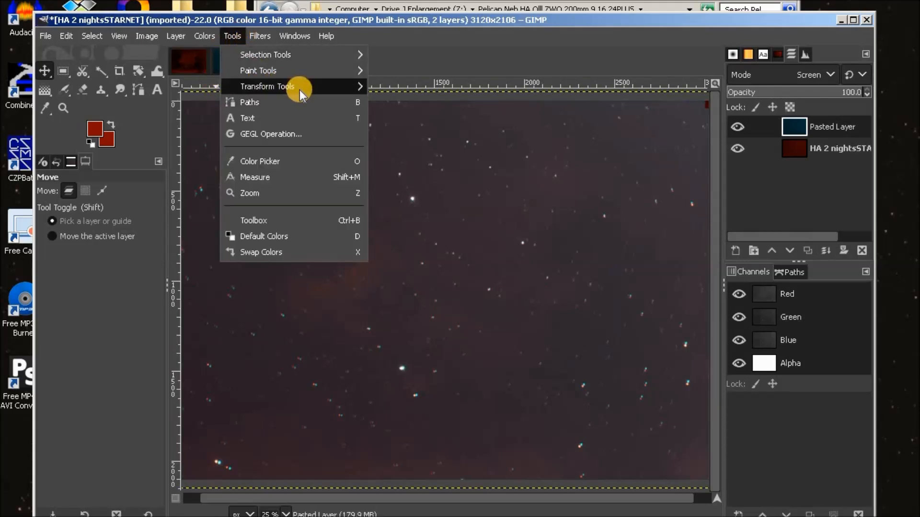
{"action": "mouse_move", "coordinate": [300, 89]}
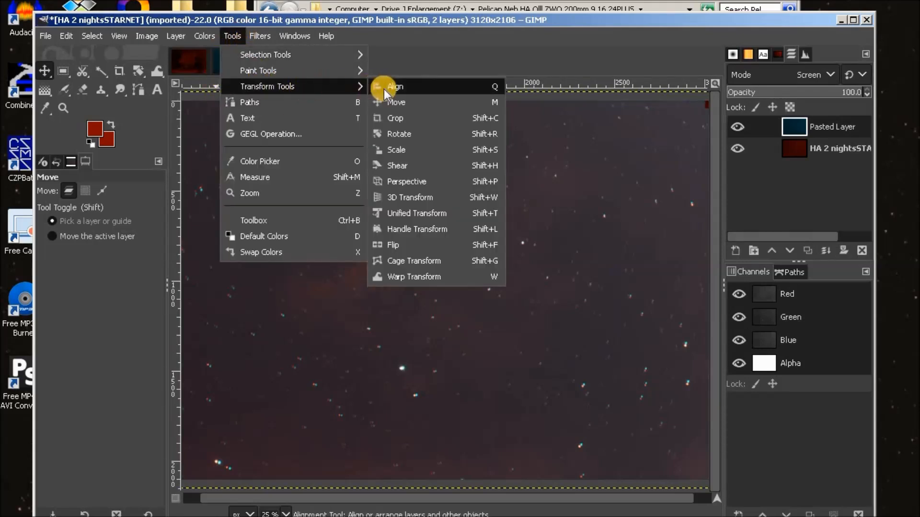
{"action": "left_click", "coordinate": [408, 134]}
{"action": "left_click", "coordinate": [422, 144]}
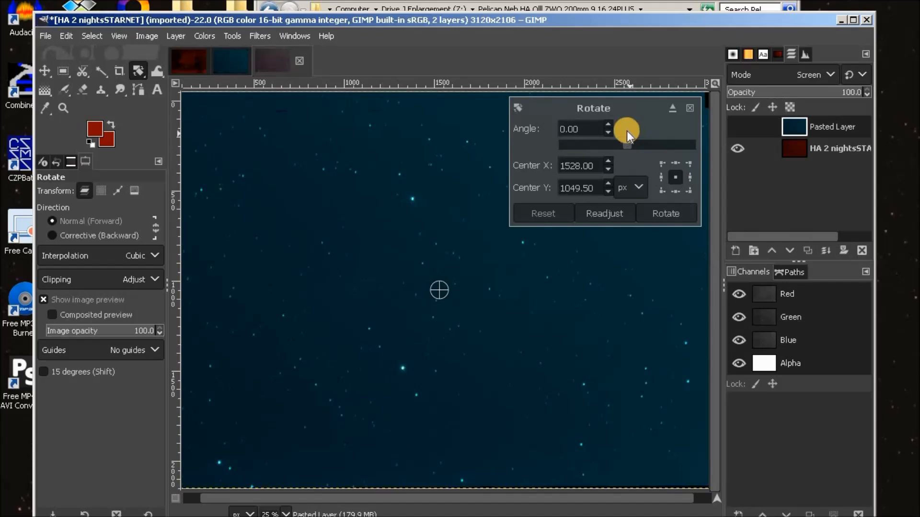
{"action": "scroll", "coordinate": [608, 125], "scroll_direction": "up", "scroll_amount": 2}
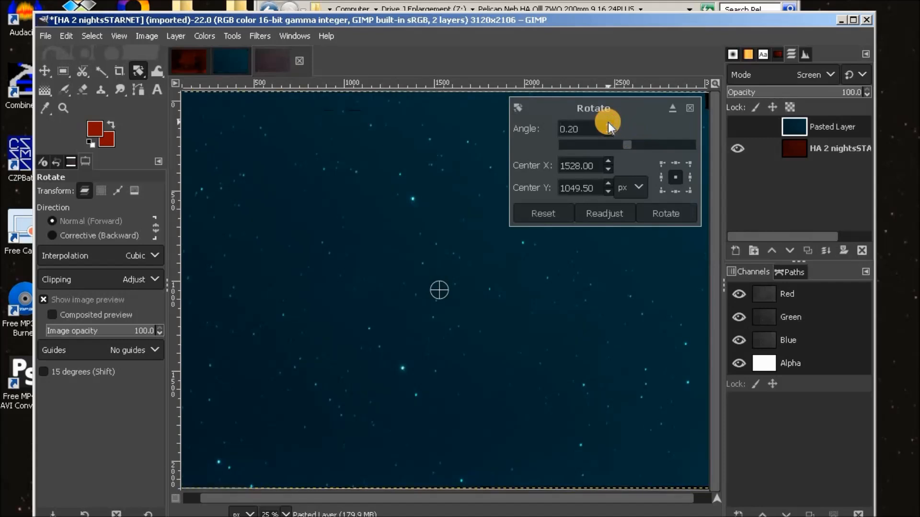
{"action": "scroll", "coordinate": [608, 126], "scroll_direction": "up", "scroll_amount": 1}
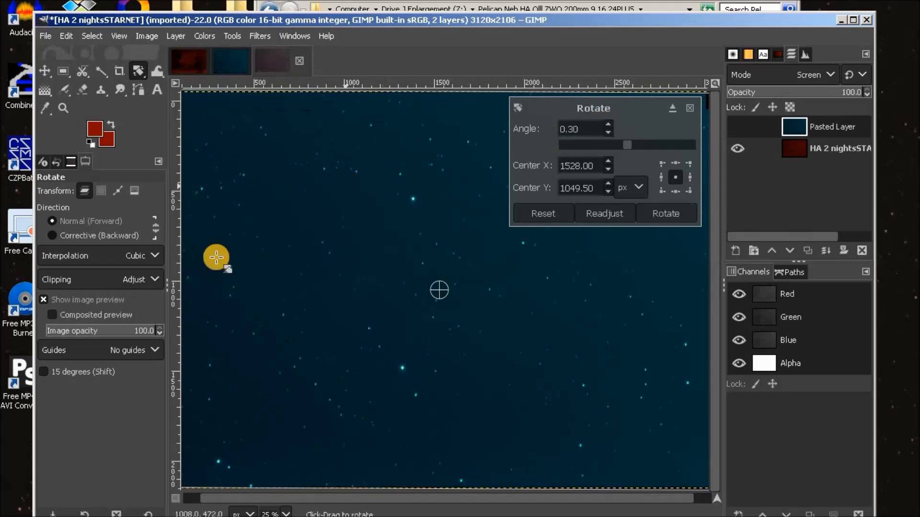
{"action": "left_click", "coordinate": [608, 211]}
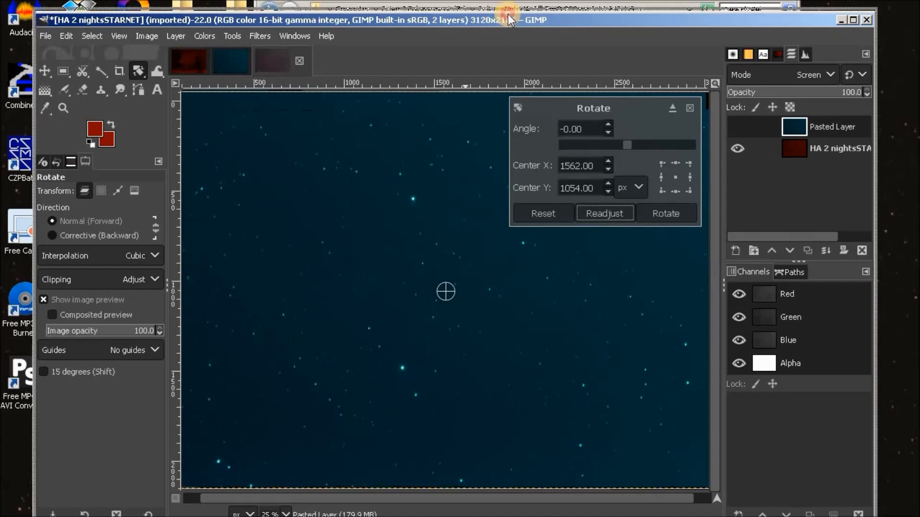
{"action": "left_click_drag", "start_coordinate": [507, 19], "coordinate": [509, 13]}
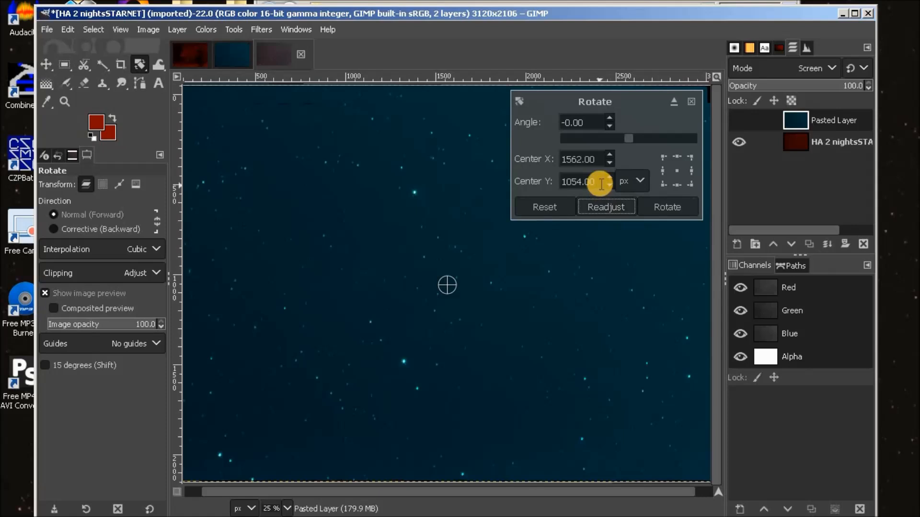
Reset the pending rotation, set the angle to 0.30 degrees, and apply it to the pasted layer
{"action": "left_click", "coordinate": [546, 205]}
{"action": "left_click", "coordinate": [611, 116]}
{"action": "left_click", "coordinate": [612, 116]}
{"action": "left_click", "coordinate": [612, 116]}
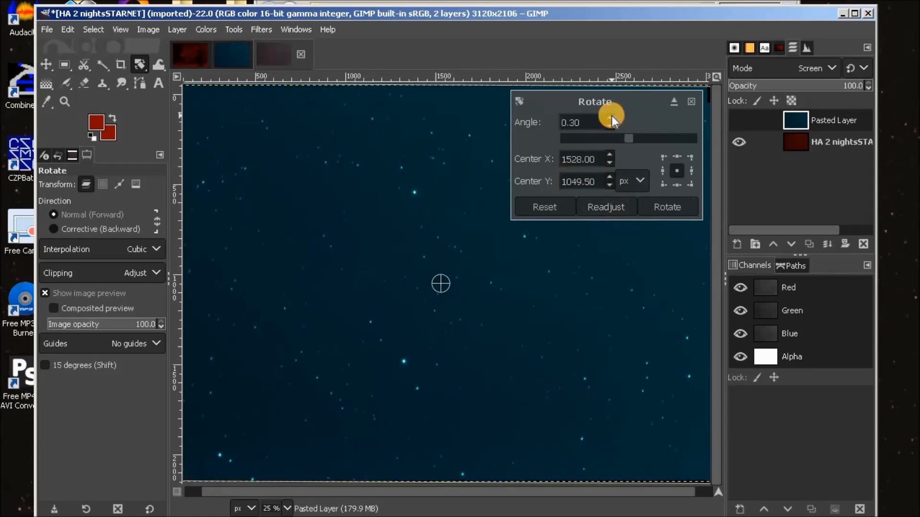
{"action": "left_click", "coordinate": [664, 202]}
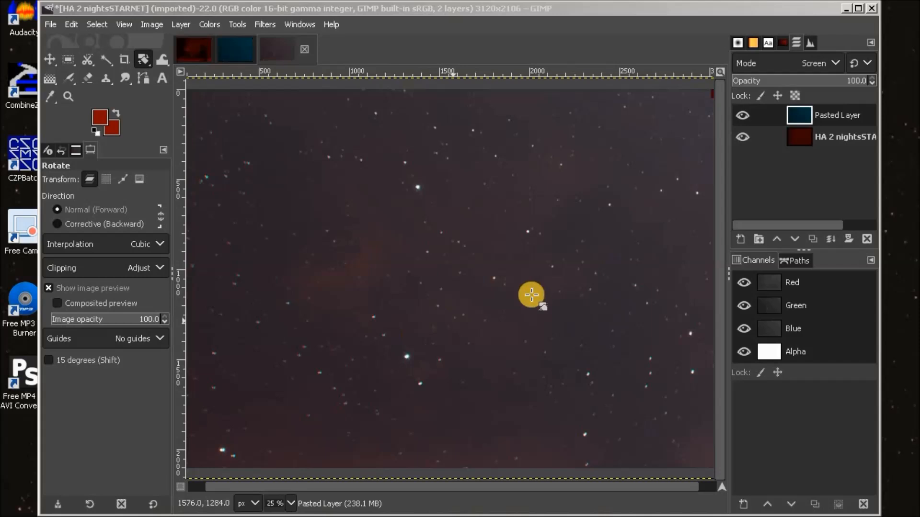
Merge the aligned OIII layer down onto the HA layer
{"action": "right_click", "coordinate": [837, 111]}
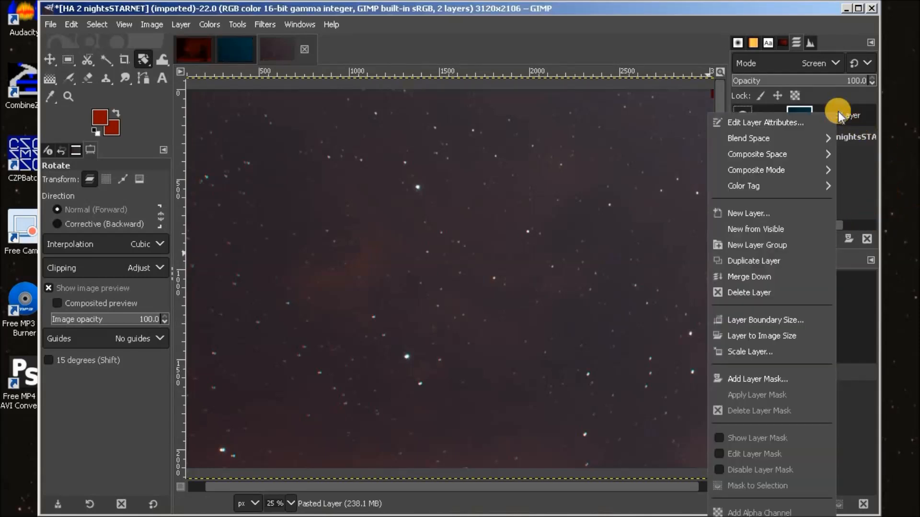
{"action": "left_click", "coordinate": [745, 278]}
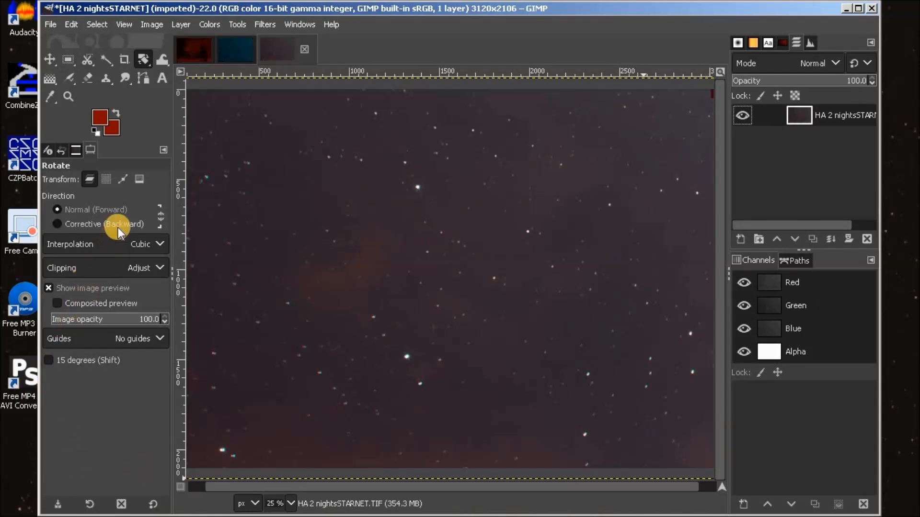
Flatten the merged HA 2 nightsSTARNET image
{"action": "left_click", "coordinate": [152, 24]}
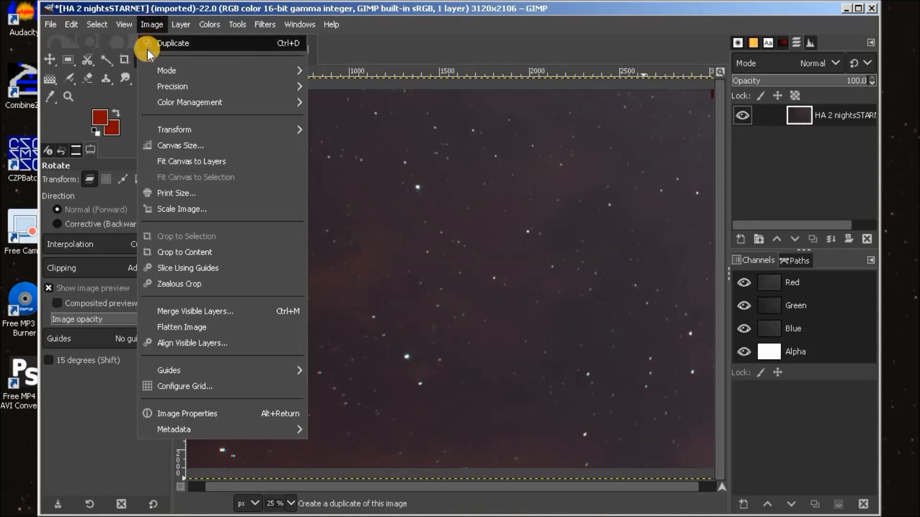
{"action": "left_click", "coordinate": [176, 328]}
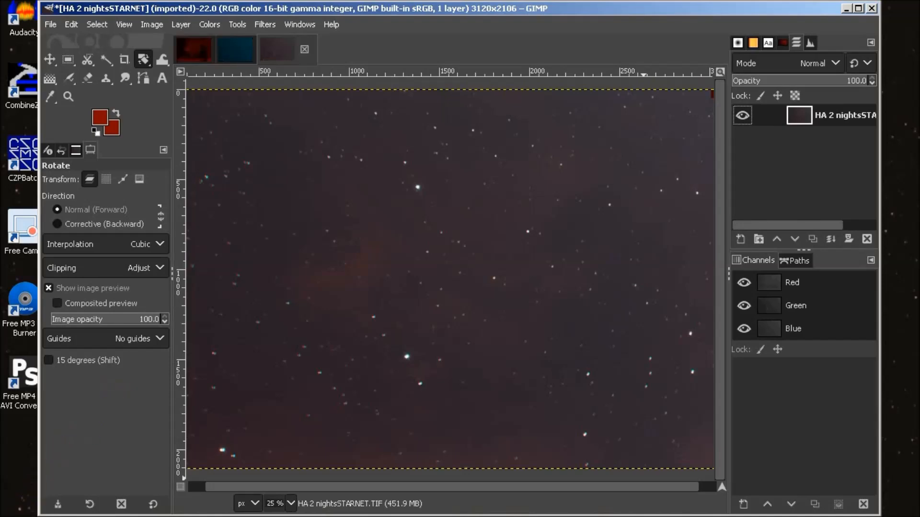
{"action": "left_click", "coordinate": [17, 516]}
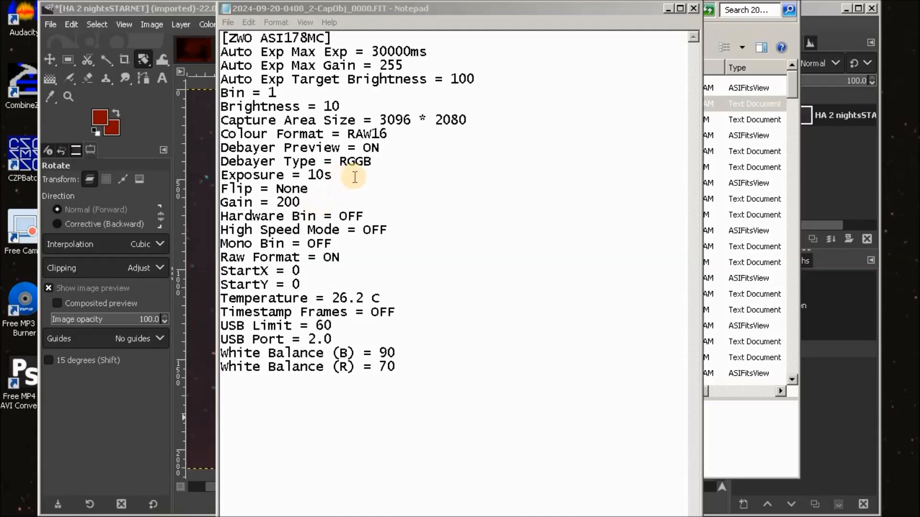
{"action": "left_click", "coordinate": [694, 8]}
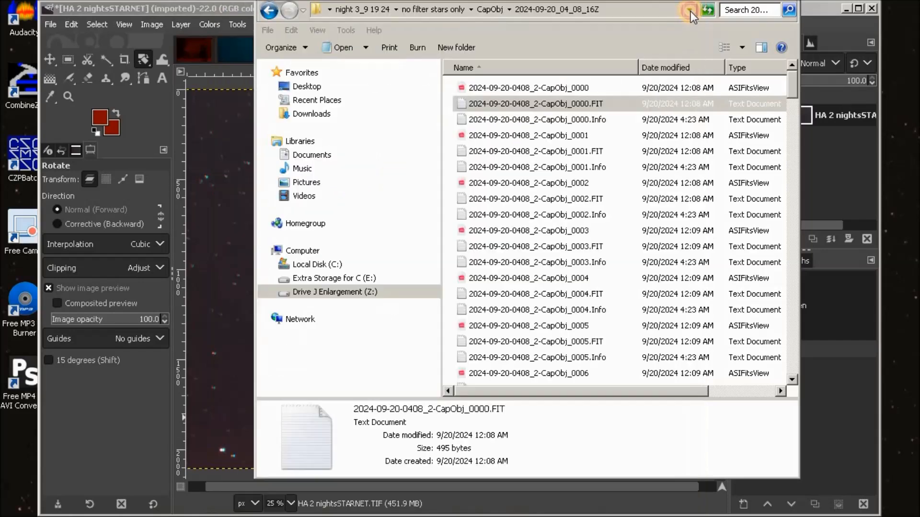
{"action": "left_click", "coordinate": [535, 87]}
{"action": "double_click", "coordinate": [535, 88]}
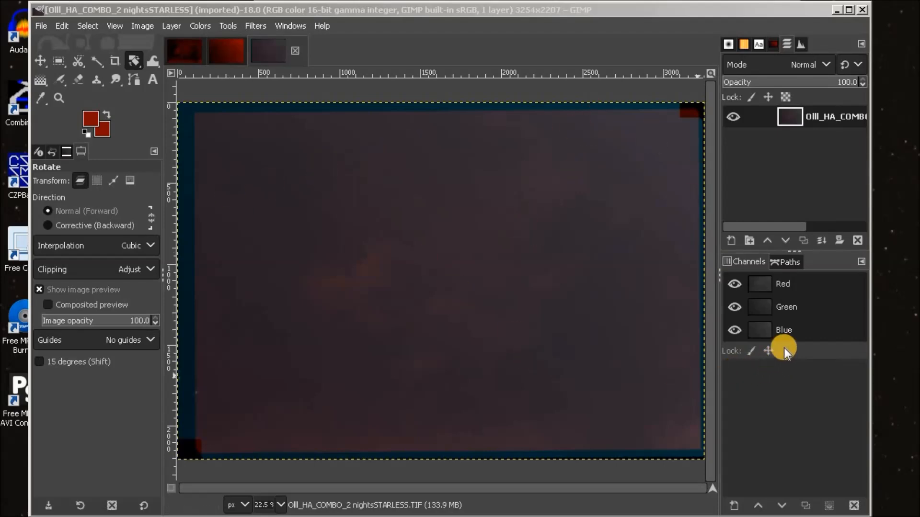
Compare the starless OIII and HA combo's red channel alone with its green and blue channels, ending with all three channels visible
{"action": "left_click", "coordinate": [735, 307]}
{"action": "left_click", "coordinate": [734, 330]}
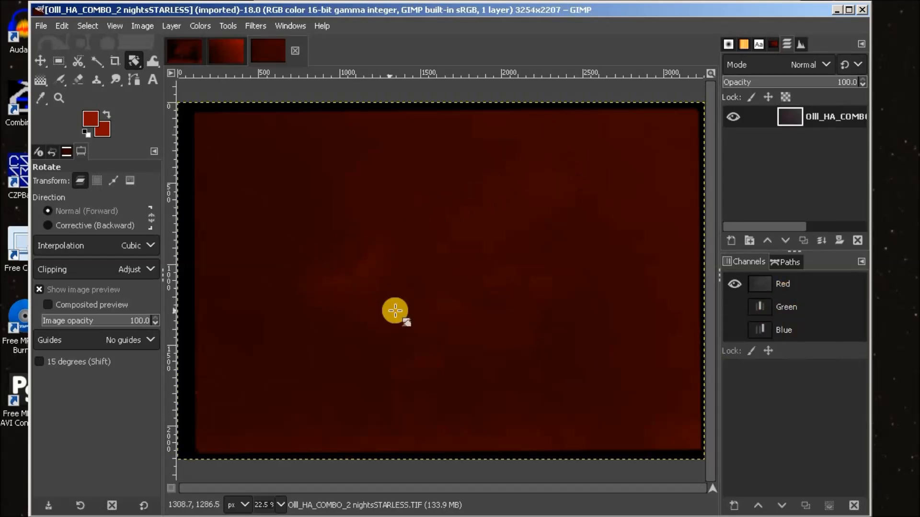
{"action": "left_click", "coordinate": [734, 307]}
{"action": "left_click", "coordinate": [734, 329]}
{"action": "left_click", "coordinate": [734, 284]}
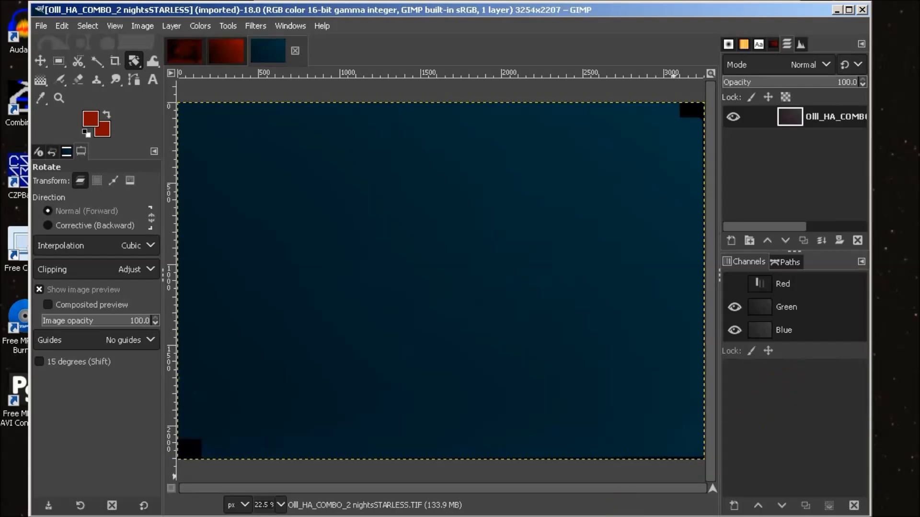
{"action": "left_click", "coordinate": [738, 284]}
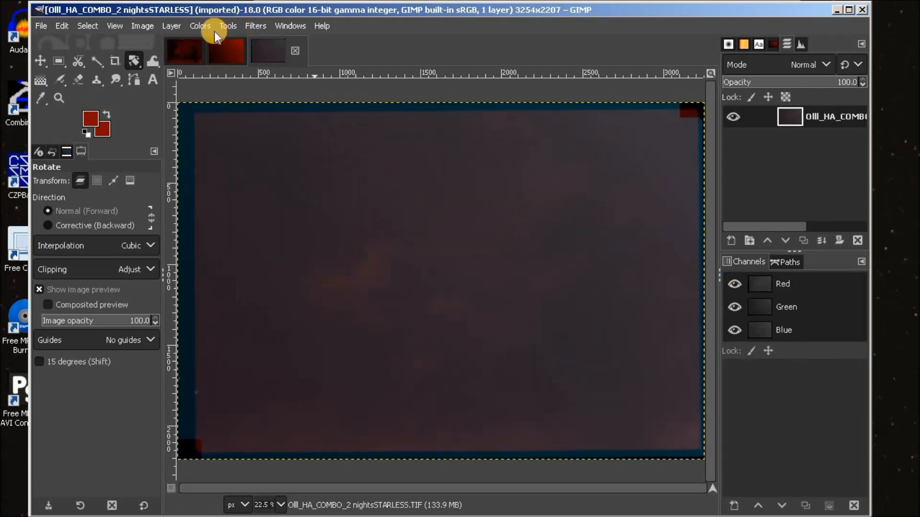
Brighten the starless OIII and HA combo with Levels by setting the input gamma to 1.61
{"action": "left_click", "coordinate": [198, 26]}
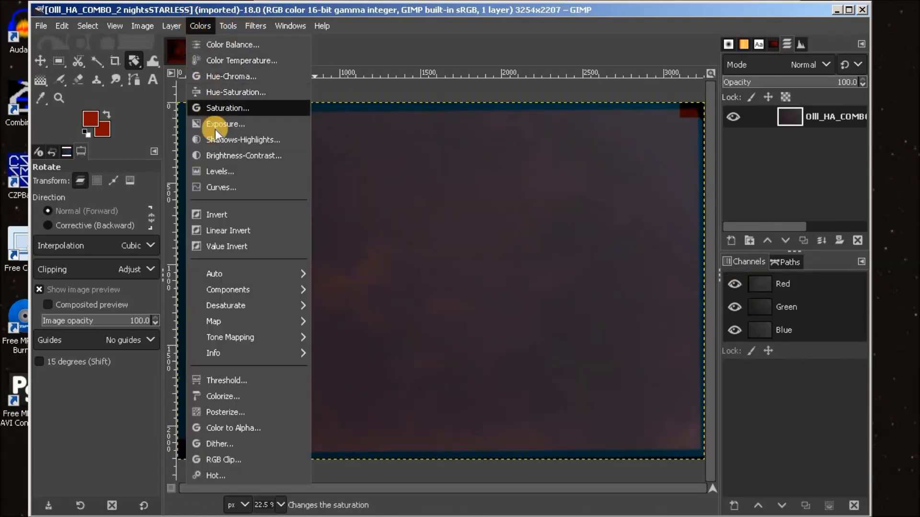
{"action": "left_click", "coordinate": [214, 170]}
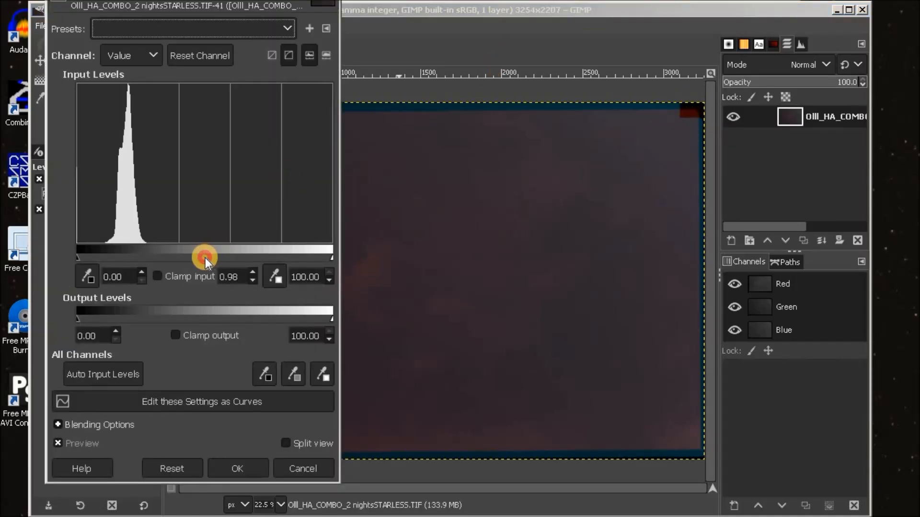
{"action": "left_click_drag", "start_coordinate": [202, 258], "coordinate": [178, 252]}
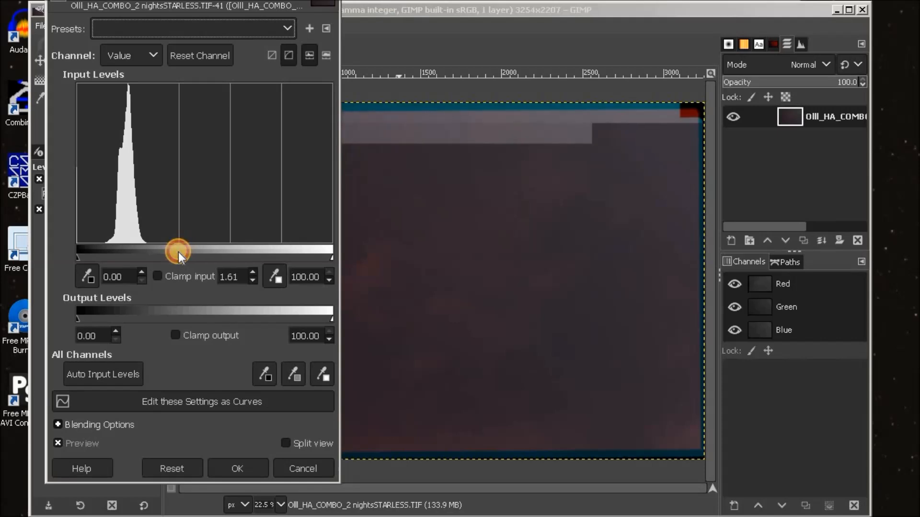
{"action": "left_click", "coordinate": [248, 468]}
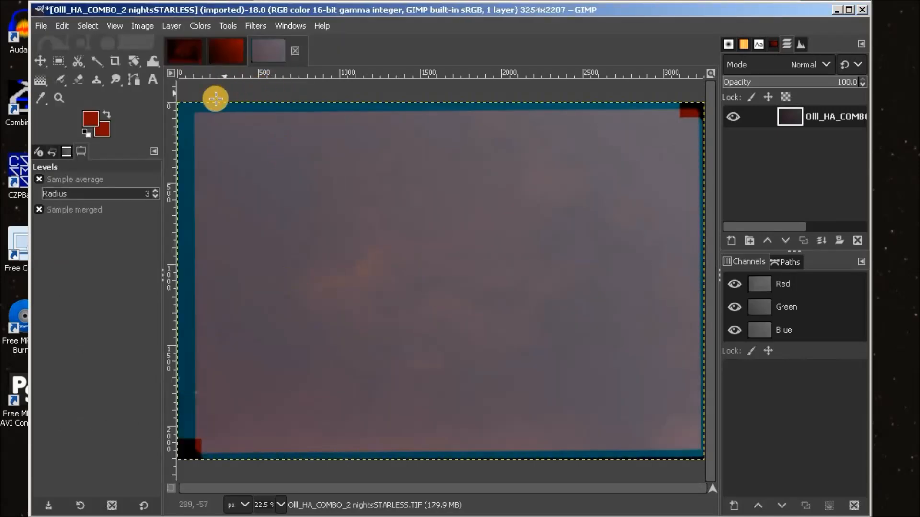
Darken the combo's background with a second Levels adjustment, raising the input black point to 23.10
{"action": "left_click", "coordinate": [199, 25]}
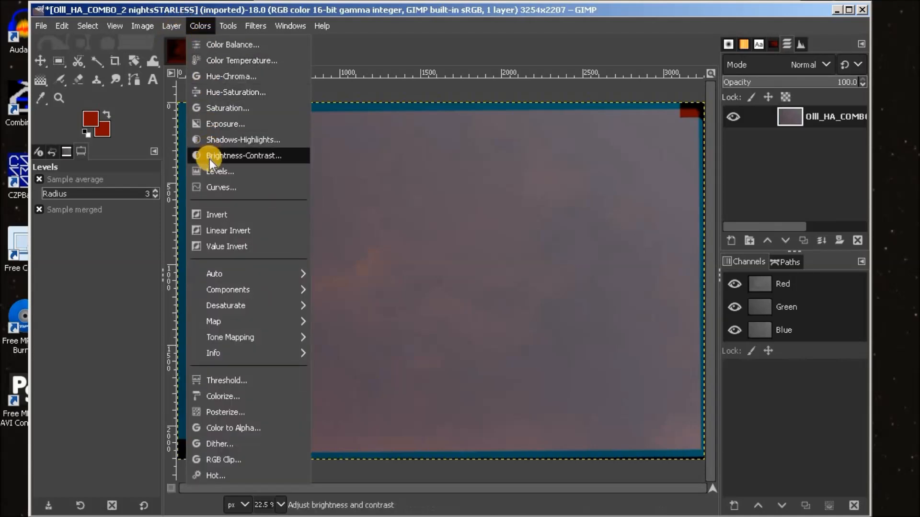
{"action": "left_click", "coordinate": [211, 171]}
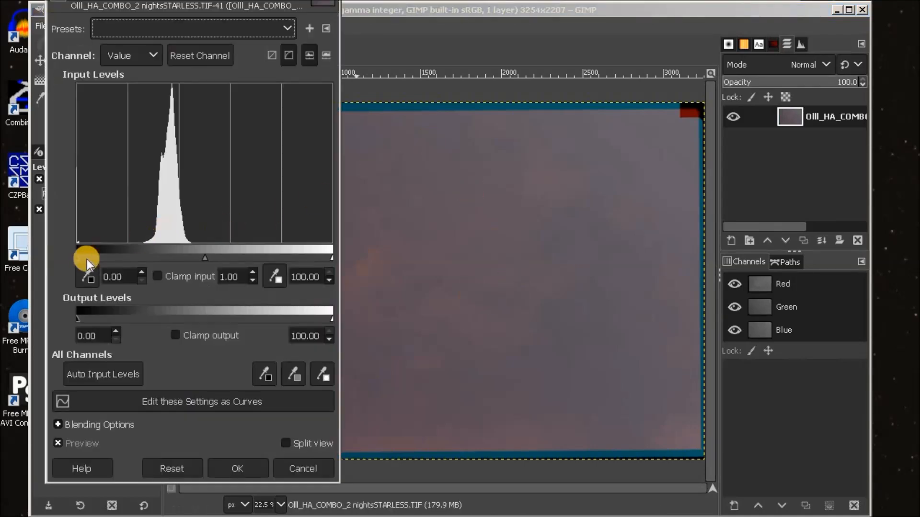
{"action": "left_click_drag", "start_coordinate": [79, 258], "coordinate": [139, 252]}
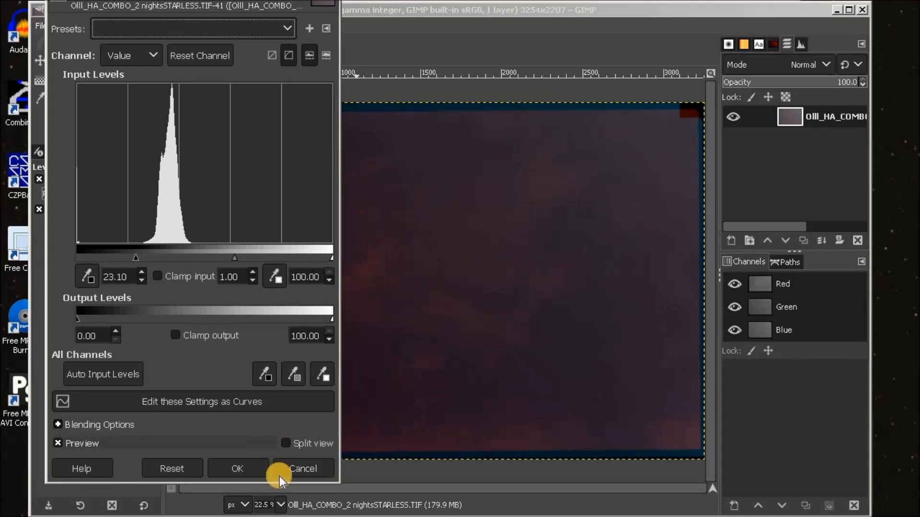
{"action": "left_click", "coordinate": [243, 470]}
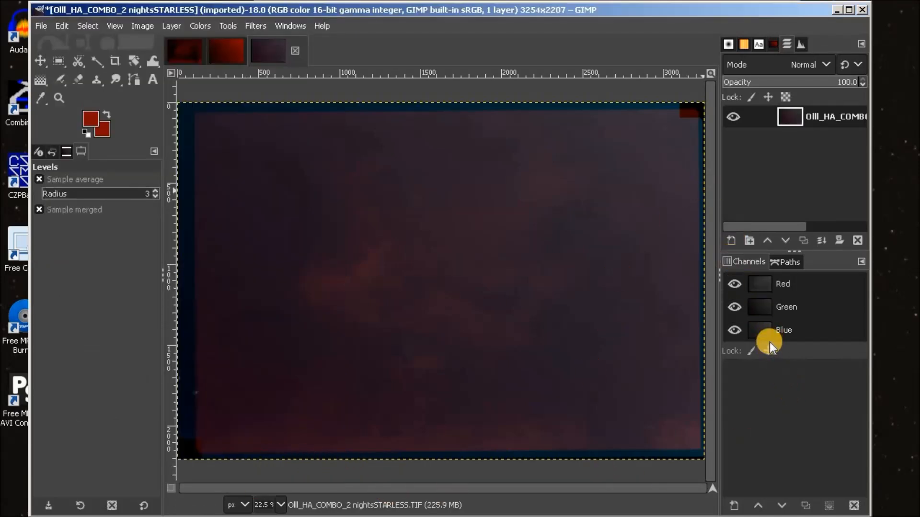
Examine the stretched combo's red channel on its own against its green and blue channels, and show the red channel again
{"action": "left_click", "coordinate": [734, 308]}
{"action": "left_click", "coordinate": [734, 330]}
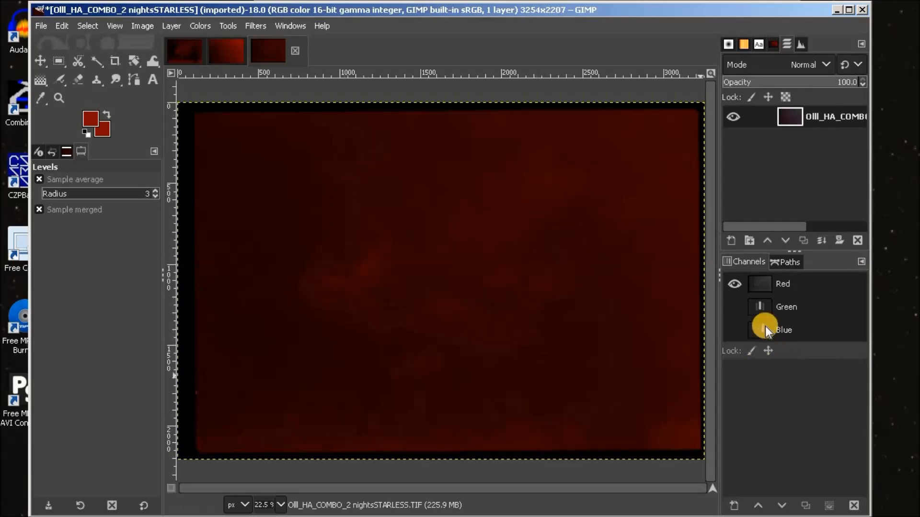
{"action": "left_click", "coordinate": [735, 283]}
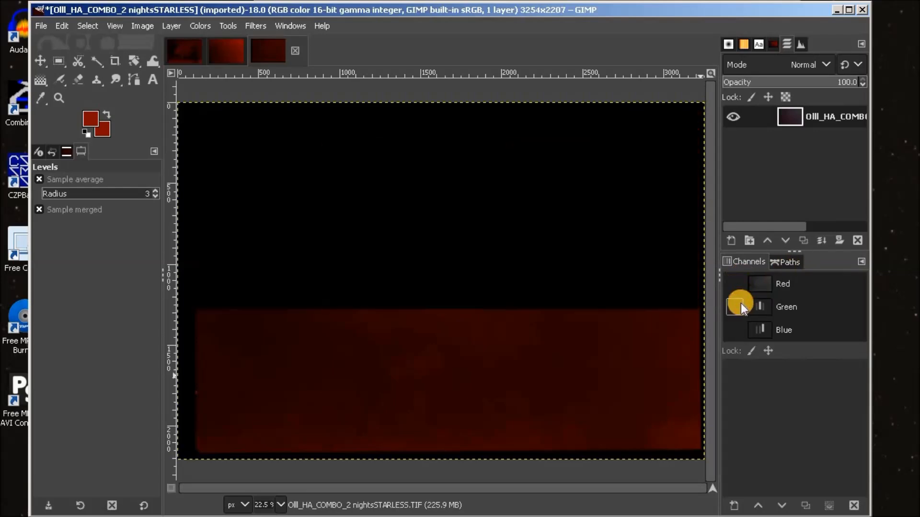
{"action": "left_click", "coordinate": [737, 312]}
{"action": "left_click", "coordinate": [734, 330]}
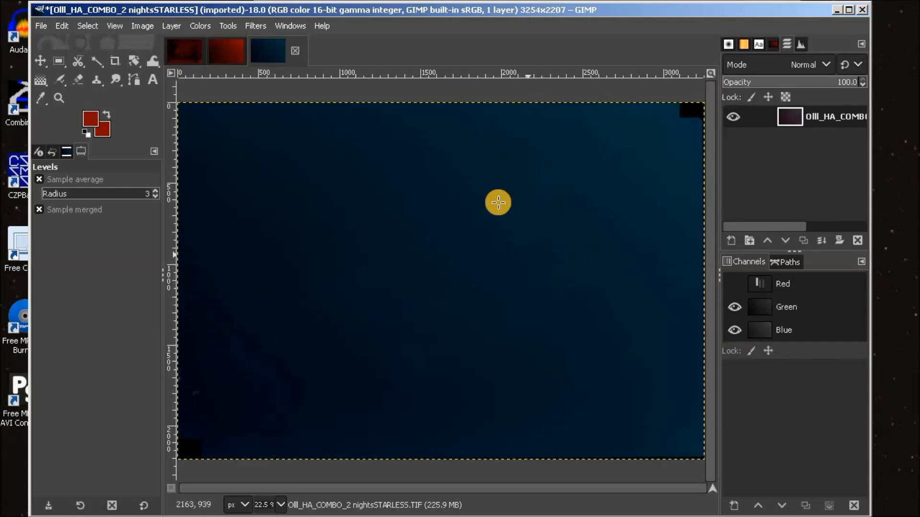
{"action": "left_click", "coordinate": [736, 284]}
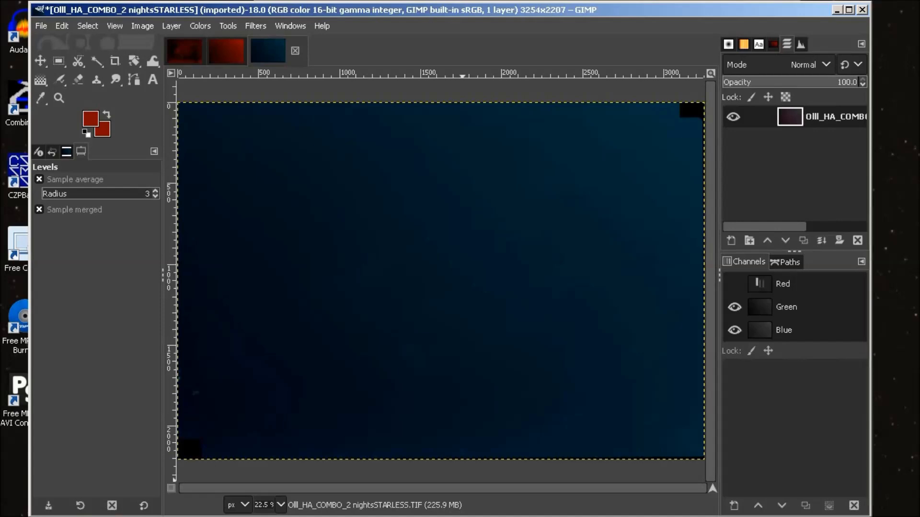
{"action": "key", "text": "alt+Tab"}
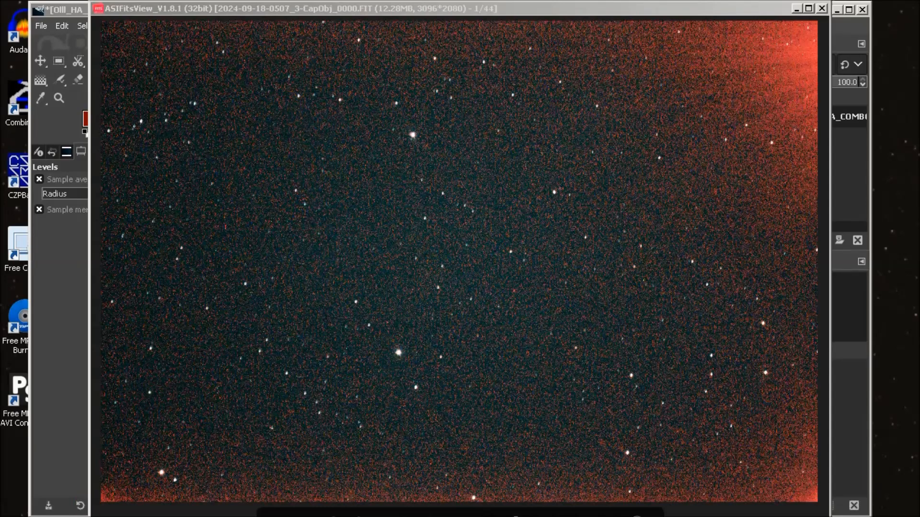
{"action": "key", "text": "alt+Tab"}
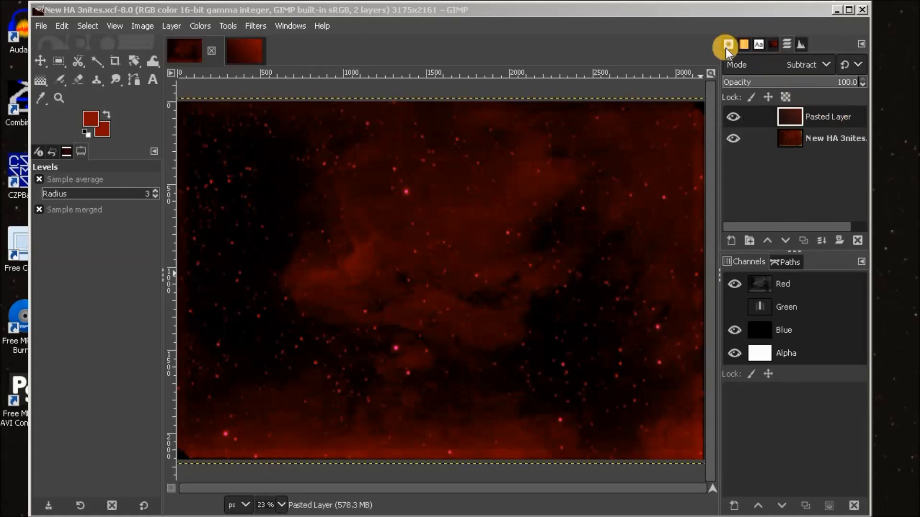
Toggle the base layer's visibility in New HA 3nites.xcf, and view the whole AmpGlow w_LensBlur_MAX image fitted to the window
{"action": "left_click", "coordinate": [731, 139]}
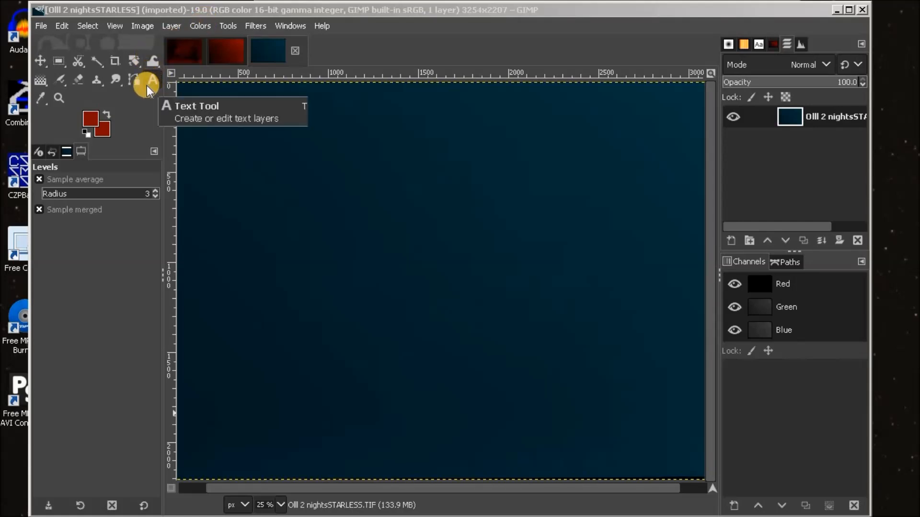
{"action": "left_click", "coordinate": [237, 53]}
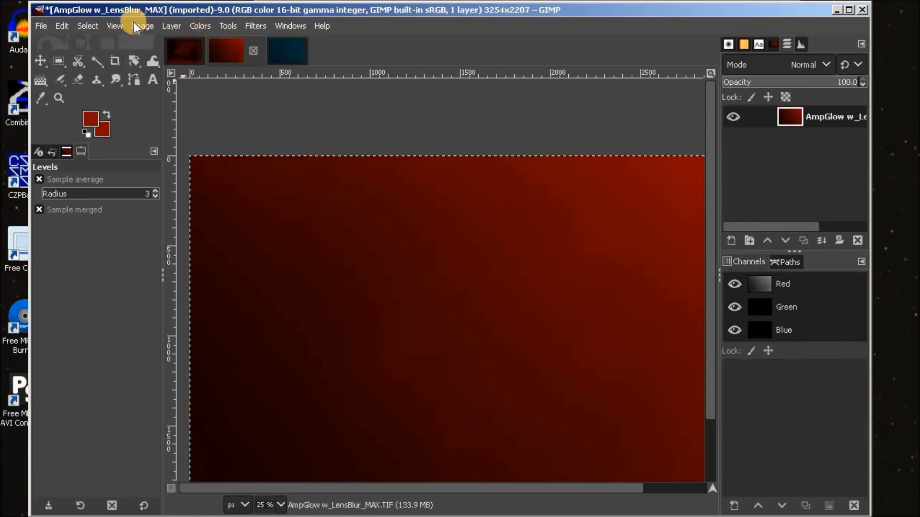
{"action": "key", "text": "shift+ctrl+j"}
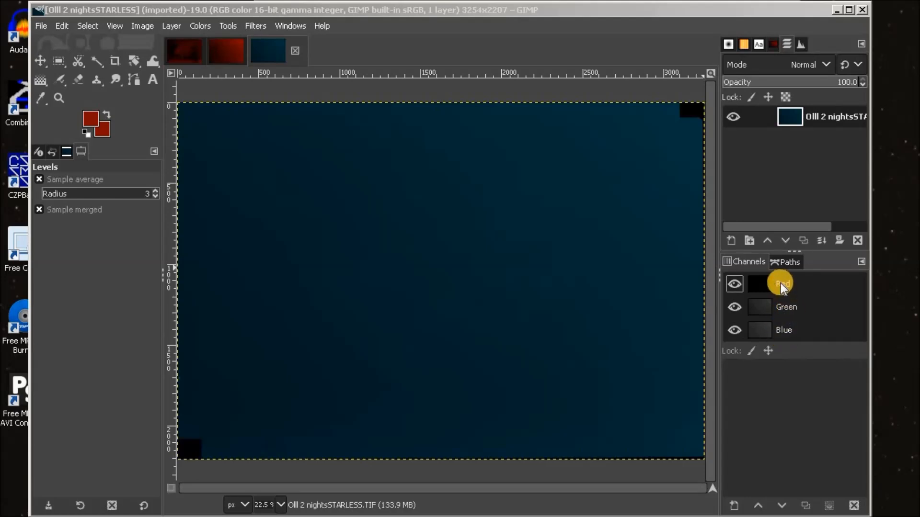
Start the Channel Mixer on the OIII 2 nightsSTARLESS image and set the red channel to Red 0.000, Green 1.012 and Blue 1.012
{"action": "left_click", "coordinate": [200, 26]}
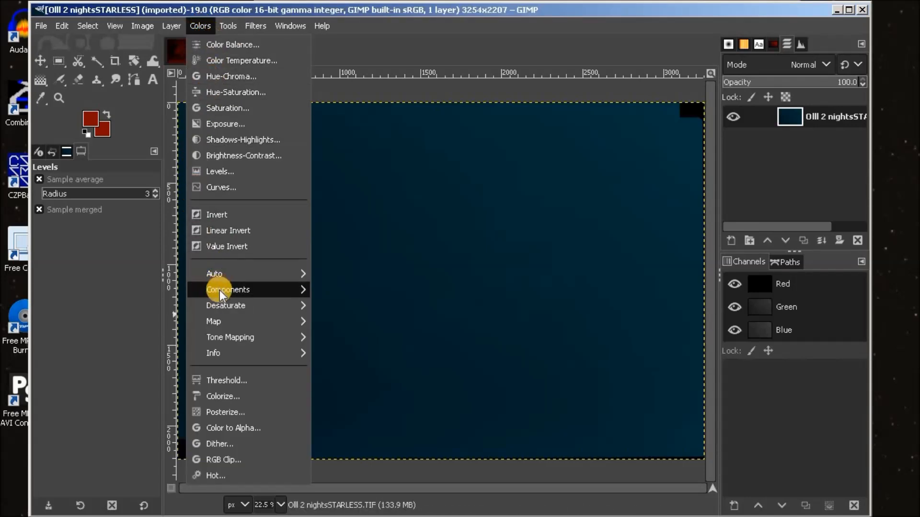
{"action": "mouse_move", "coordinate": [241, 290]}
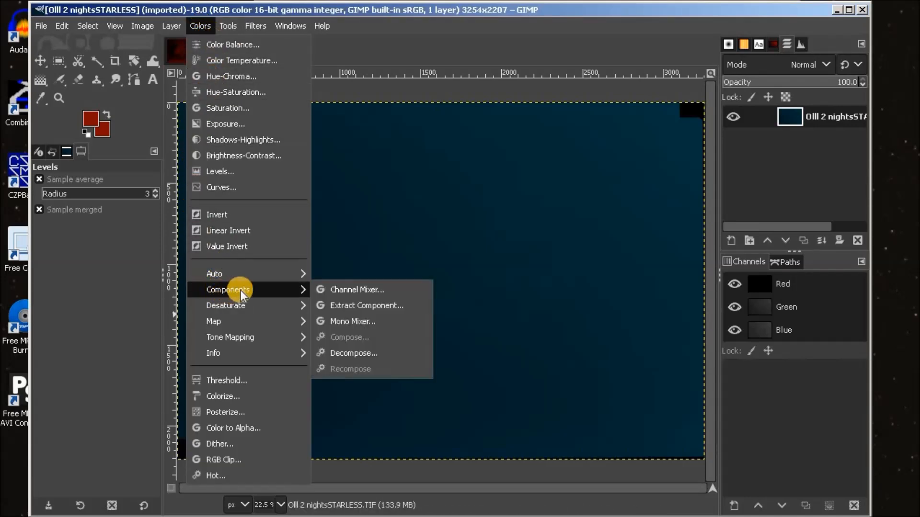
{"action": "left_click", "coordinate": [346, 289]}
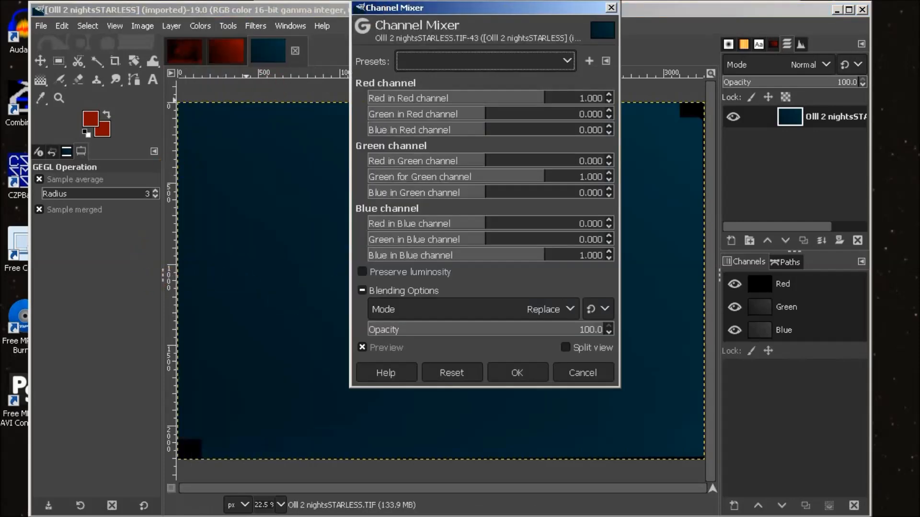
{"action": "left_click_drag", "start_coordinate": [477, 14], "coordinate": [273, 56]}
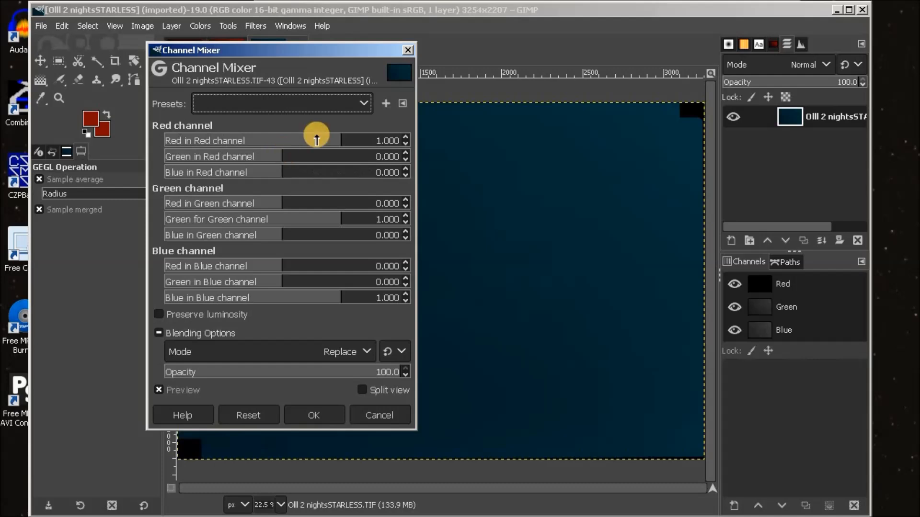
{"action": "left_click", "coordinate": [338, 137]}
{"action": "left_click_drag", "start_coordinate": [336, 140], "coordinate": [284, 146]}
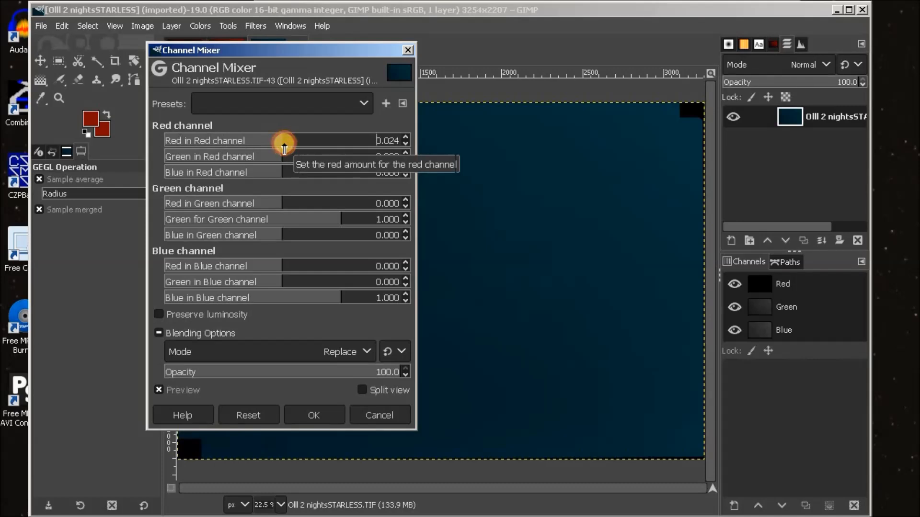
{"action": "left_click_drag", "start_coordinate": [284, 146], "coordinate": [342, 166]}
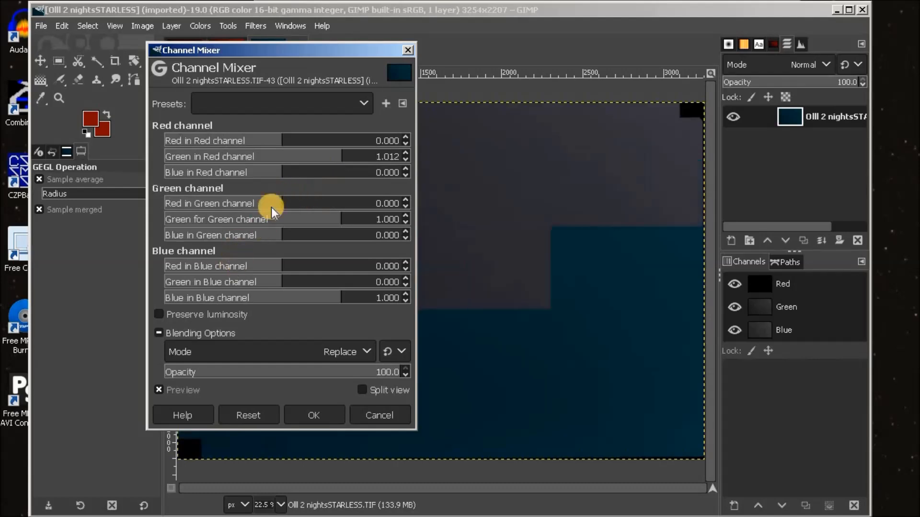
{"action": "left_click_drag", "start_coordinate": [286, 172], "coordinate": [343, 173]}
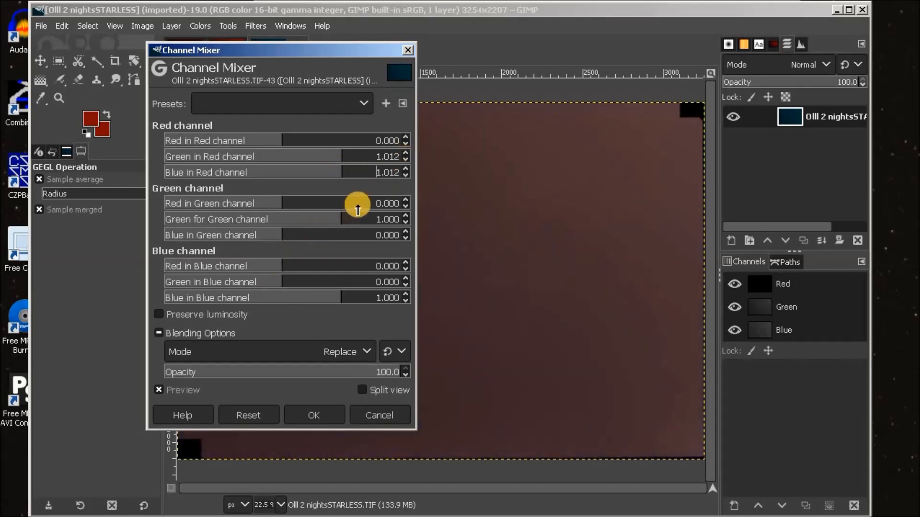
Set Green for Green channel and Blue in Blue channel to -0.012 and apply the Channel Mixer to the OIII image
{"action": "left_click_drag", "start_coordinate": [342, 219], "coordinate": [283, 216]}
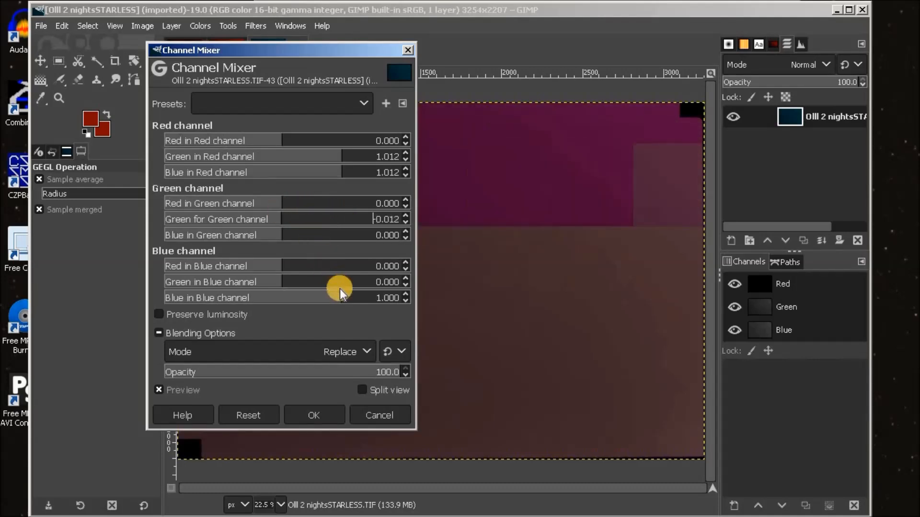
{"action": "left_click_drag", "start_coordinate": [339, 293], "coordinate": [281, 296]}
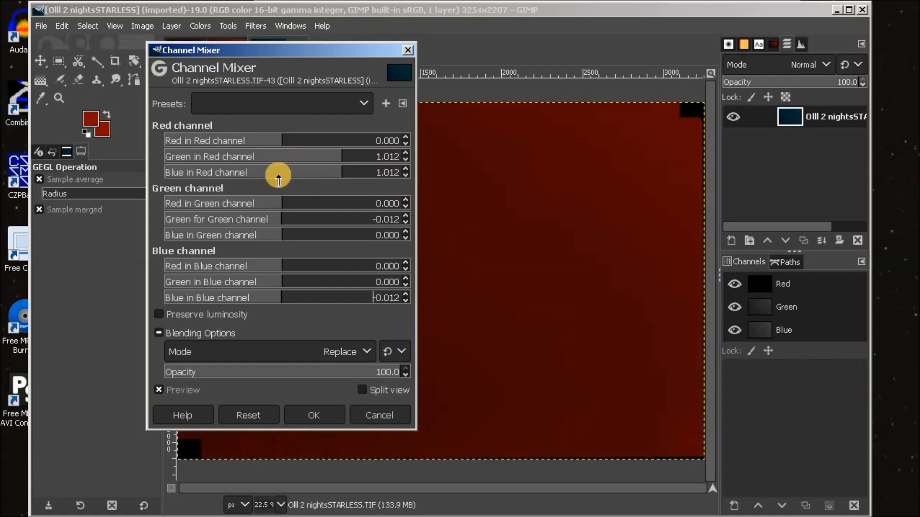
{"action": "left_click_drag", "start_coordinate": [314, 51], "coordinate": [221, 62]}
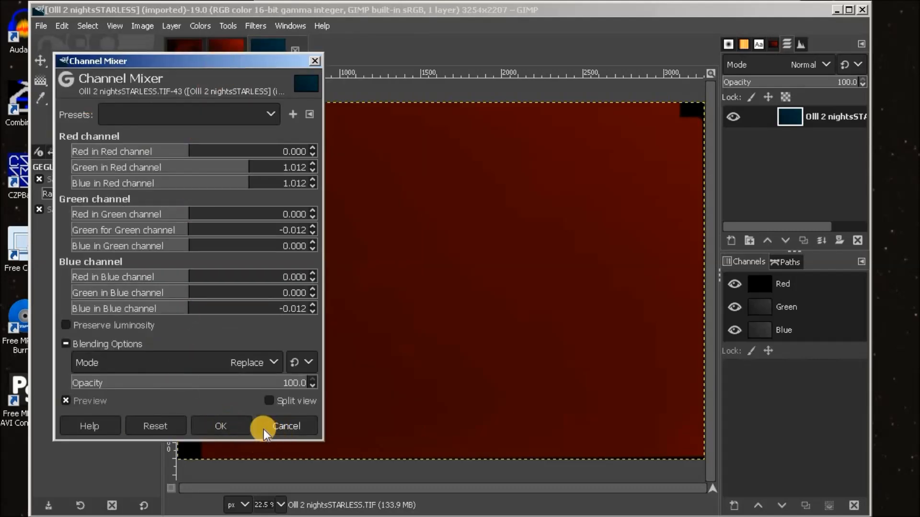
{"action": "left_click", "coordinate": [231, 425]}
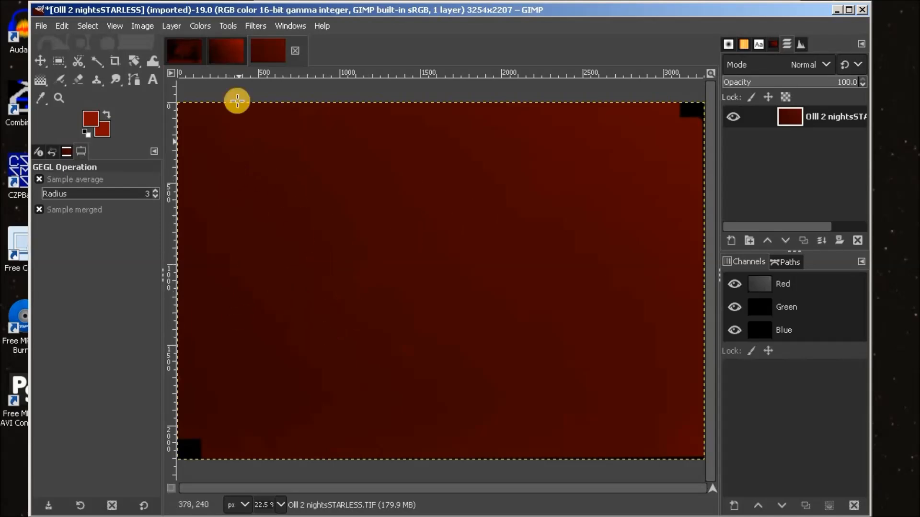
Compare the AmpGlow w_LensBlur_MAX image with the remapped OIII image and with New HA 3nites.xcf's pasted layer, hiding its base layer
{"action": "left_click", "coordinate": [232, 54]}
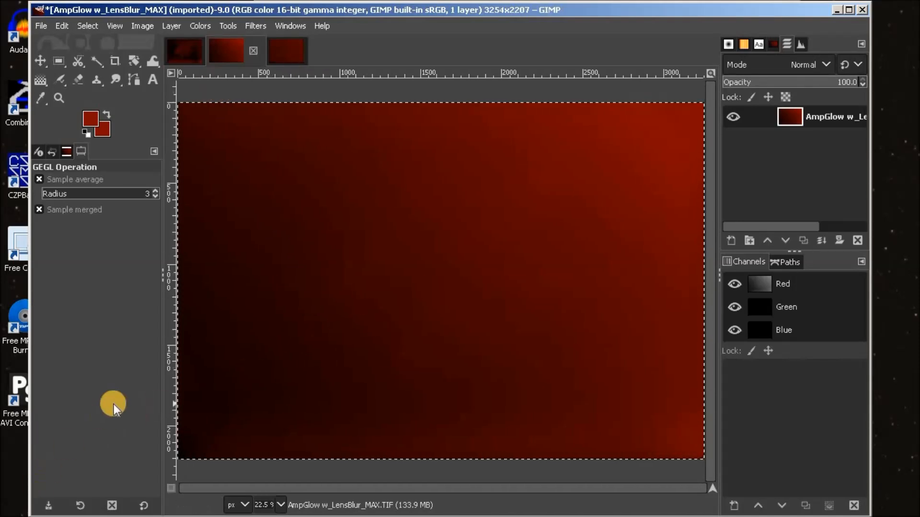
{"action": "left_click", "coordinate": [190, 51]}
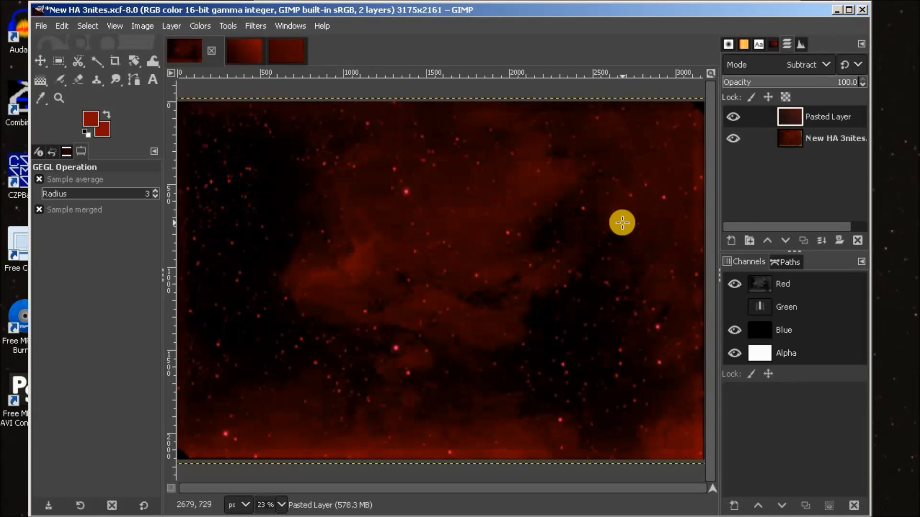
{"action": "left_click", "coordinate": [731, 138]}
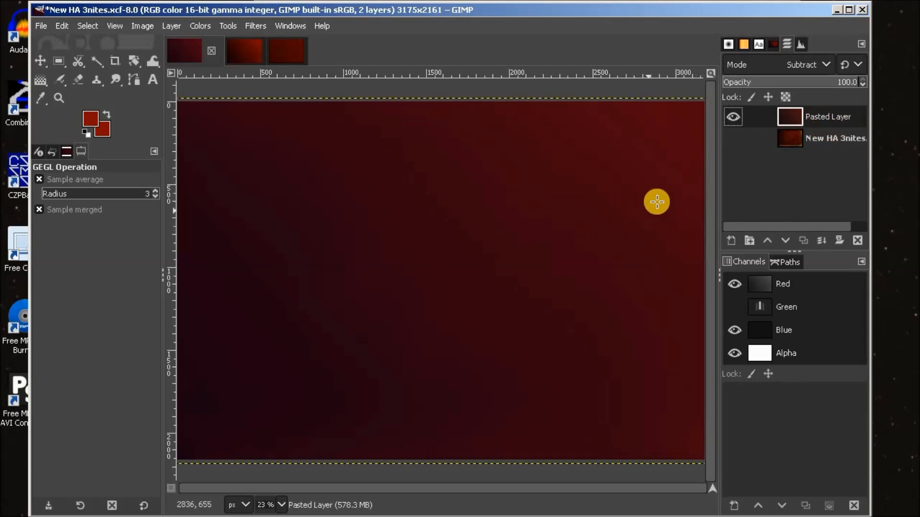
{"action": "left_click", "coordinate": [252, 50]}
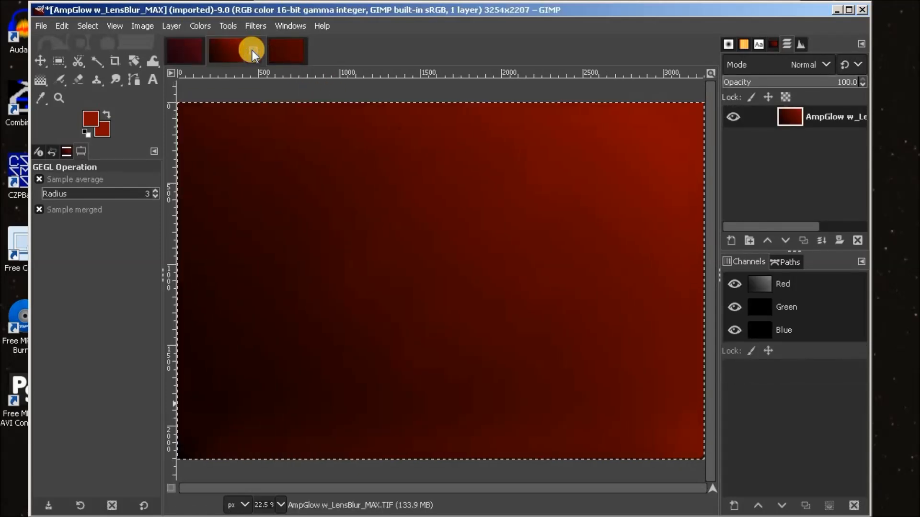
{"action": "left_click", "coordinate": [292, 50]}
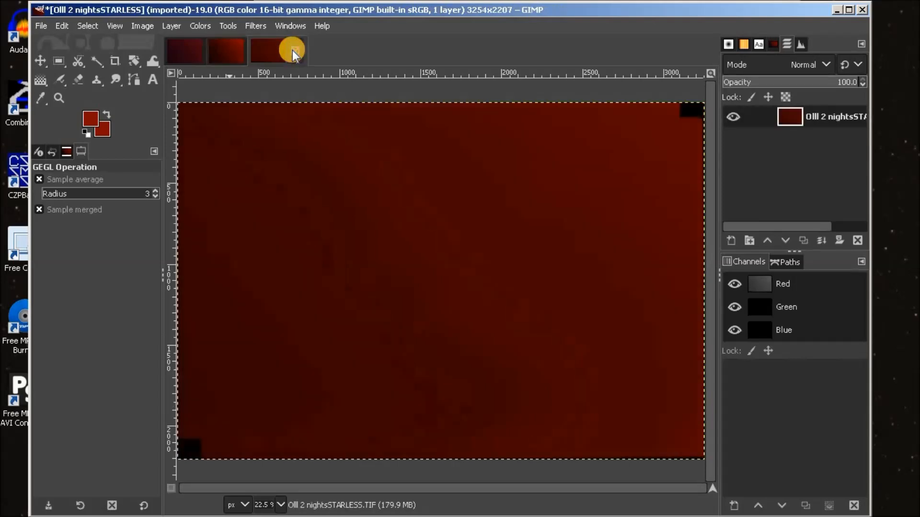
{"action": "left_click", "coordinate": [235, 57]}
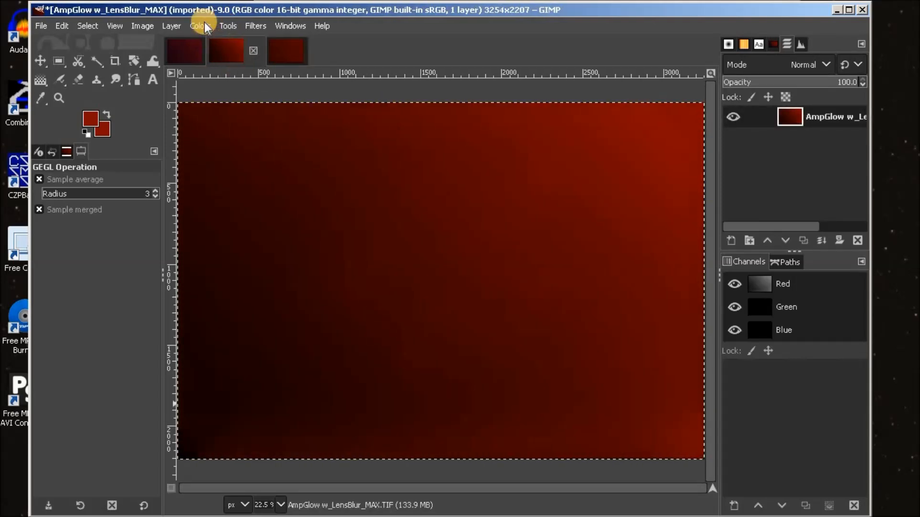
Try darkening the AmpGlow w_LensBlur_MAX image to brightness -0.209 with Brightness-Contrast, and discard the adjustment
{"action": "left_click", "coordinate": [198, 25]}
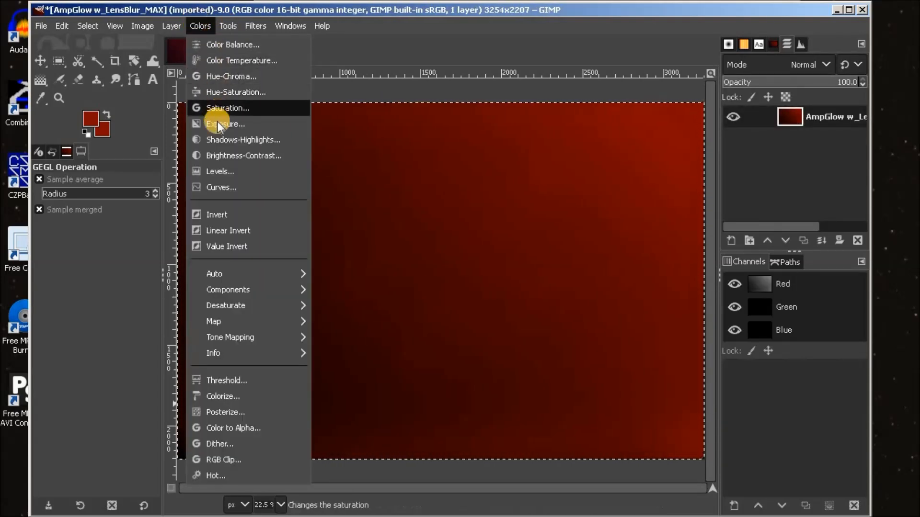
{"action": "left_click", "coordinate": [229, 155]}
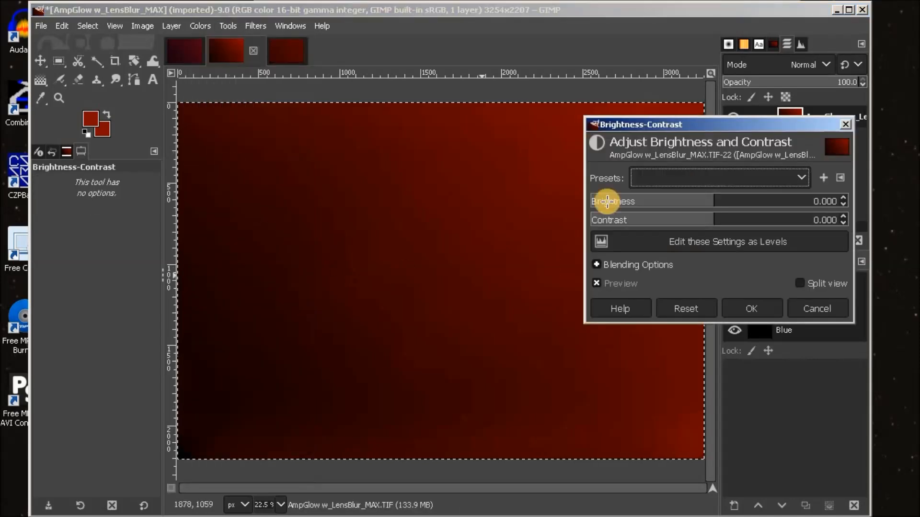
{"action": "left_click_drag", "start_coordinate": [712, 200], "coordinate": [669, 191]}
{"action": "left_click_drag", "start_coordinate": [727, 125], "coordinate": [407, 181]}
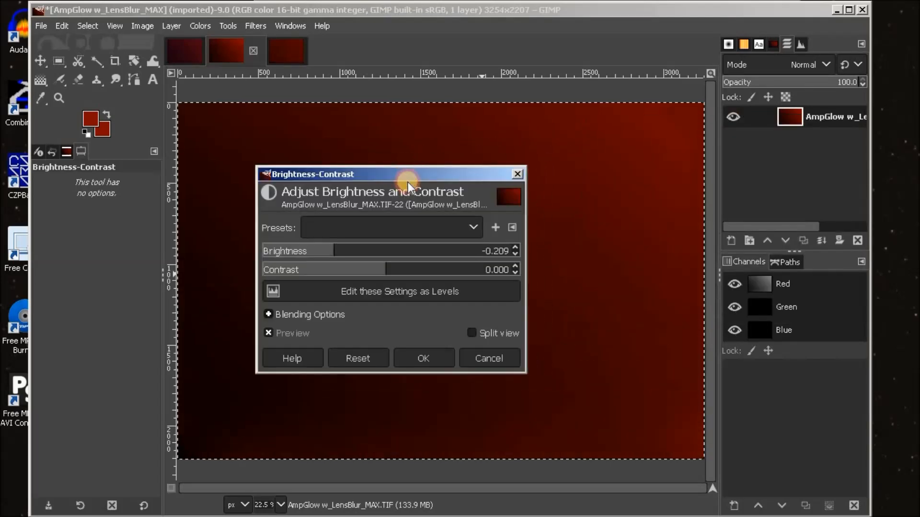
{"action": "left_click", "coordinate": [496, 363]}
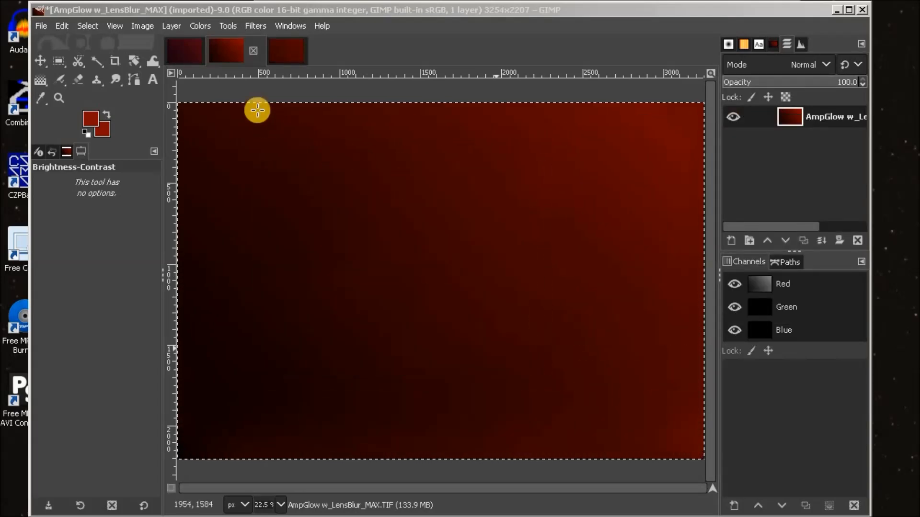
View the OIII image, show New HA 3nites.xcf's base layer again, and toggle the Pasted Layer to compare the image with and without it
{"action": "left_click", "coordinate": [294, 48]}
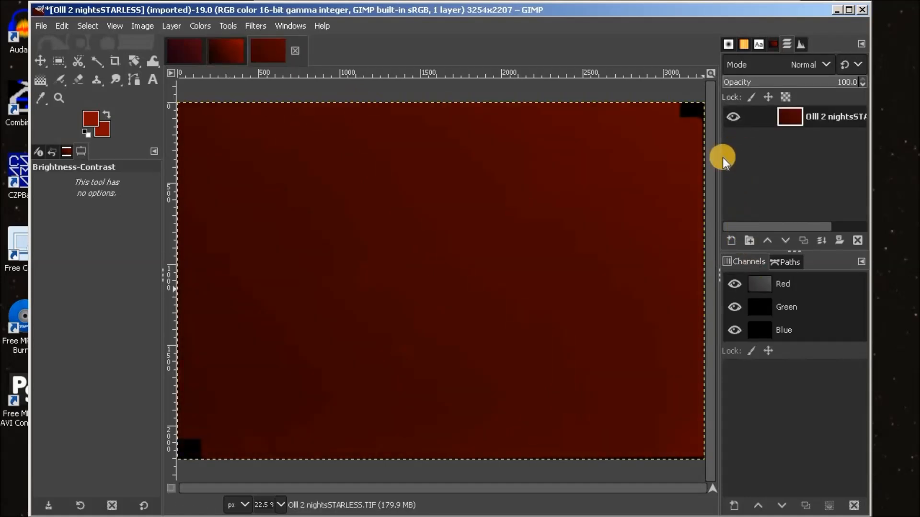
{"action": "left_click", "coordinate": [184, 55]}
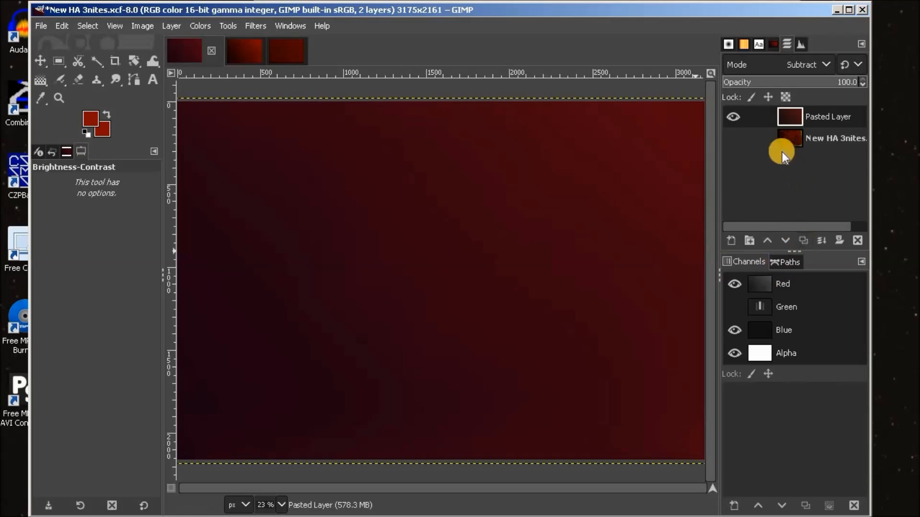
{"action": "left_click", "coordinate": [738, 137]}
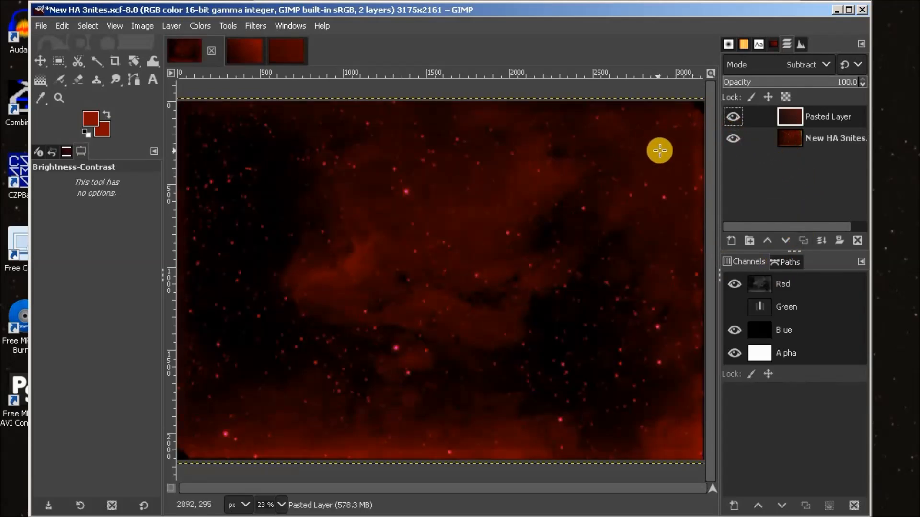
{"action": "left_click", "coordinate": [732, 115]}
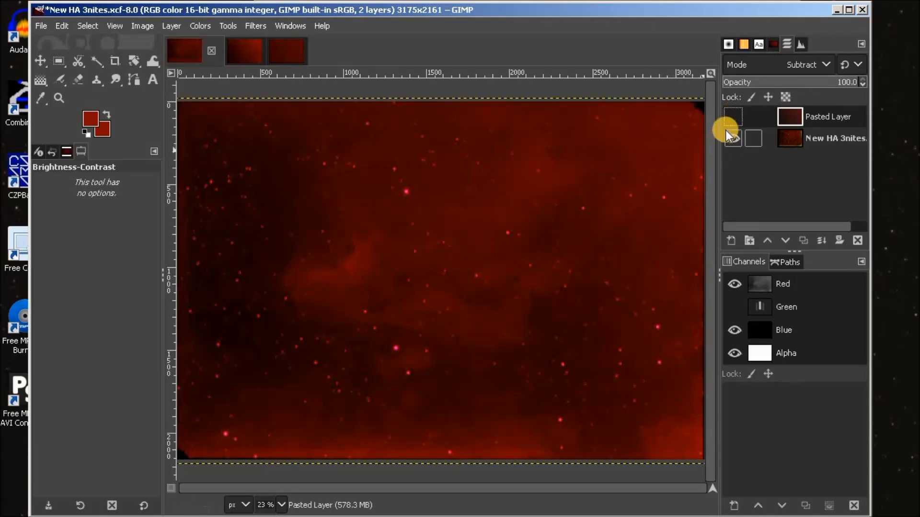
{"action": "left_click", "coordinate": [731, 118]}
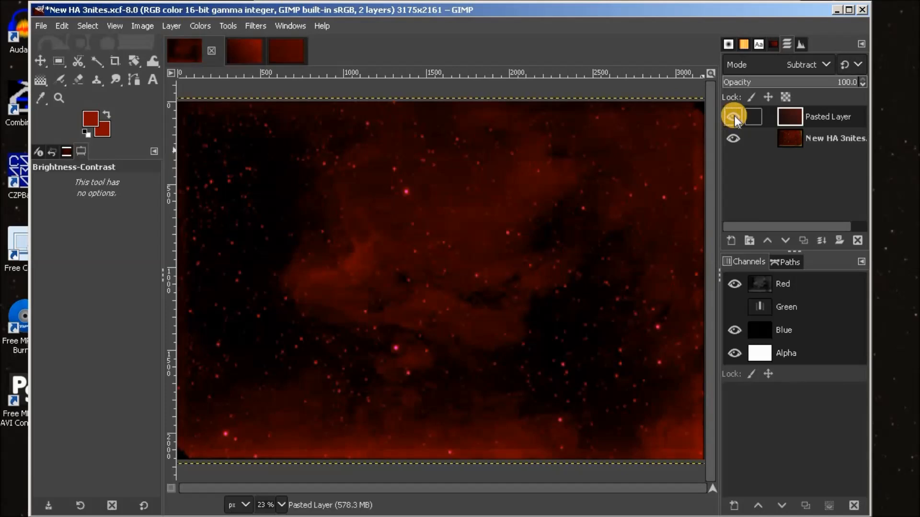
{"action": "left_click", "coordinate": [733, 116]}
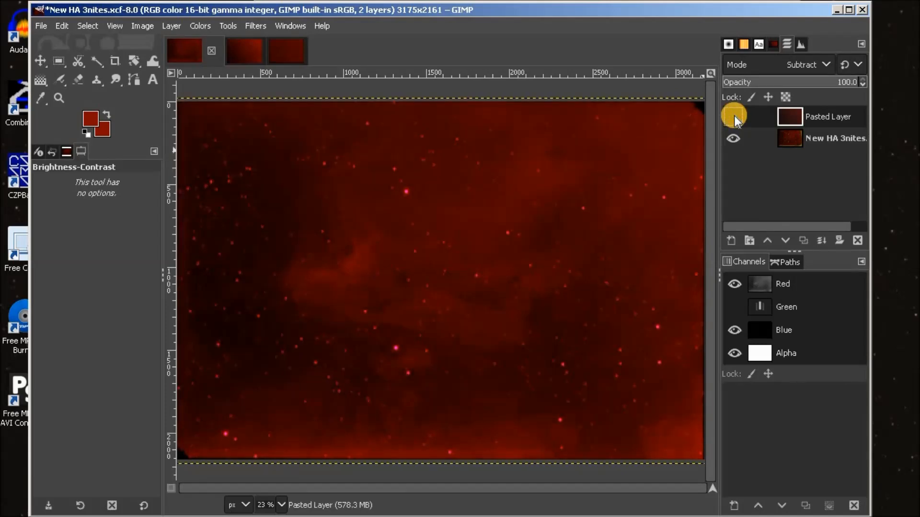
{"action": "left_click", "coordinate": [733, 116]}
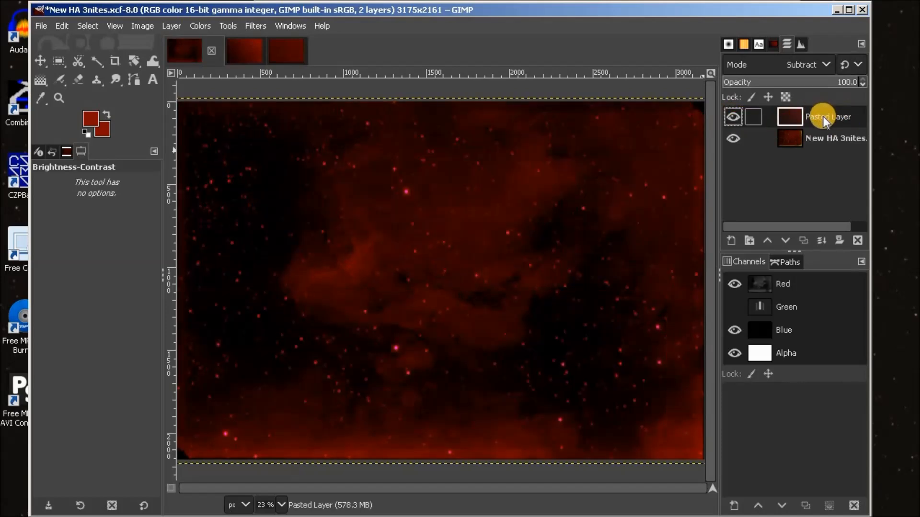
Switch the Pasted Layer's blend mode to Normal to view it on its own, and set it back to Subtract
{"action": "left_click", "coordinate": [823, 61]}
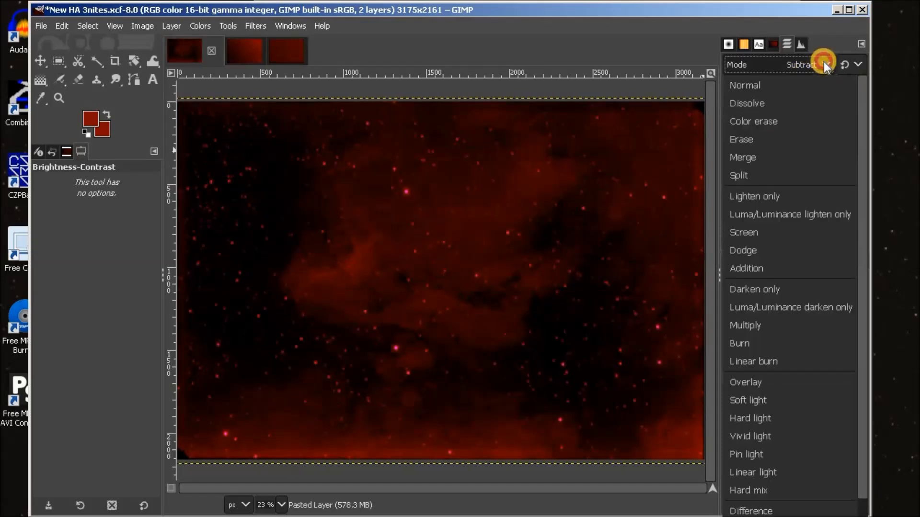
{"action": "left_click", "coordinate": [792, 85]}
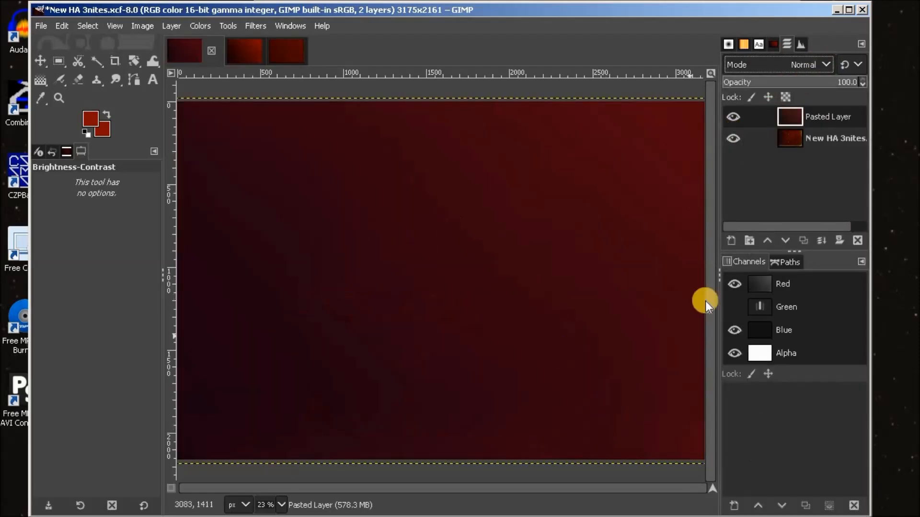
{"action": "left_click", "coordinate": [824, 62]}
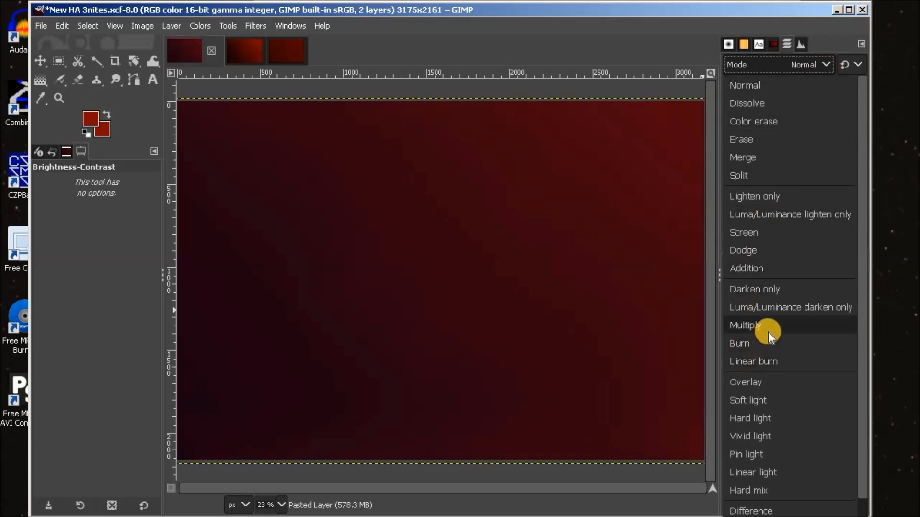
{"action": "scroll", "coordinate": [770, 331], "scroll_direction": "down", "scroll_amount": 5}
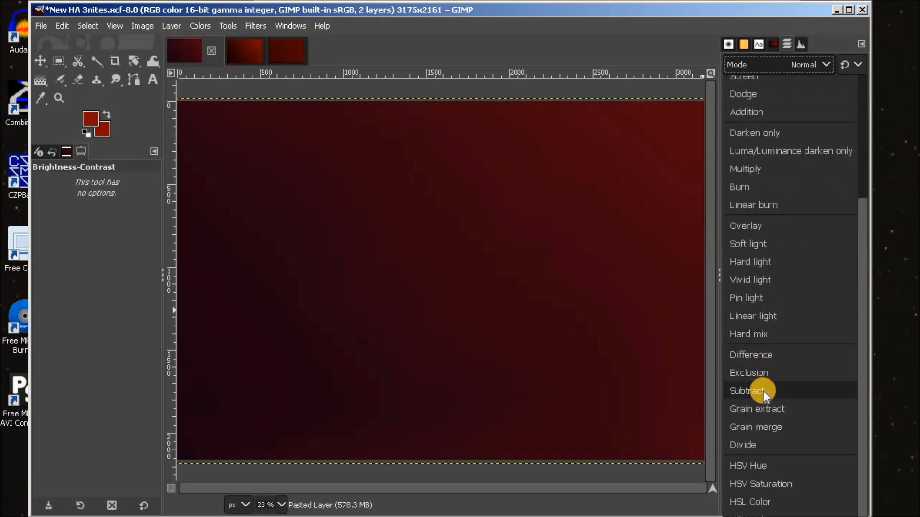
{"action": "left_click", "coordinate": [751, 391]}
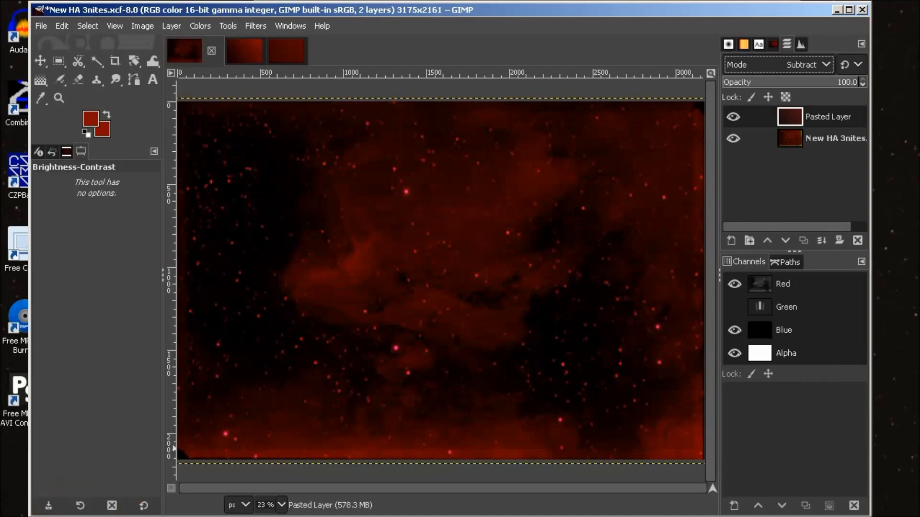
Switch to Windows Photo Viewer to examine the OIII histogram capture, and return to the AmpGlow w_LensBlur_MAX image in GIMP
{"action": "key", "text": "alt+Tab"}
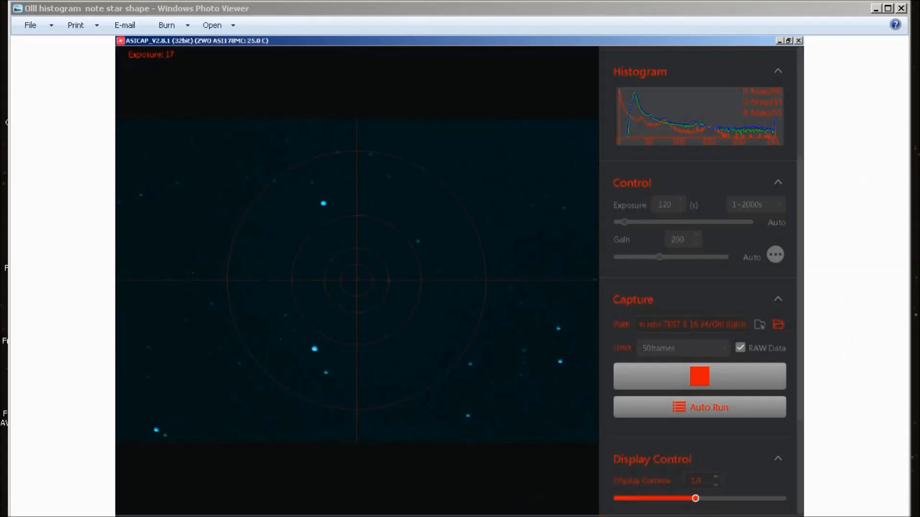
{"action": "key", "text": "Left"}
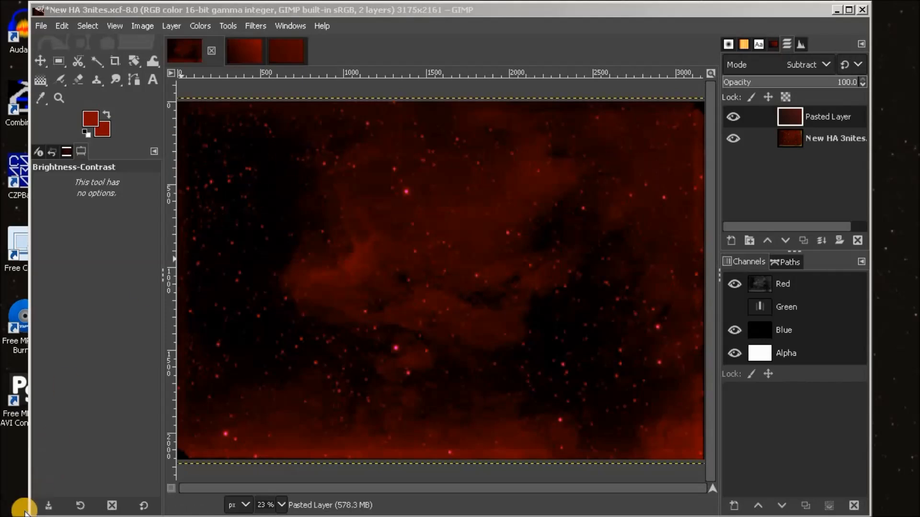
{"action": "key", "text": "ctrl+Page_Down"}
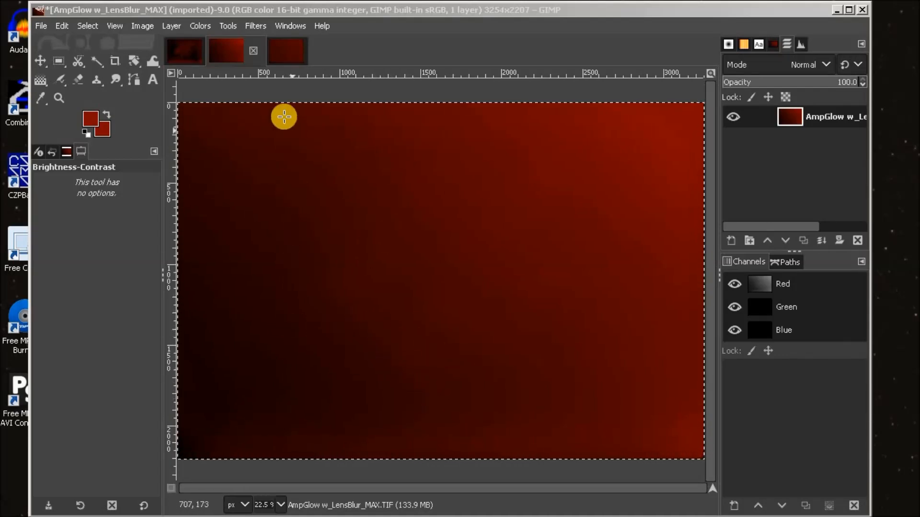
Try a Lens Blur with radius 106.50 on the AmpGlow w_LensBlur_MAX image, and discard it
{"action": "left_click", "coordinate": [260, 26]}
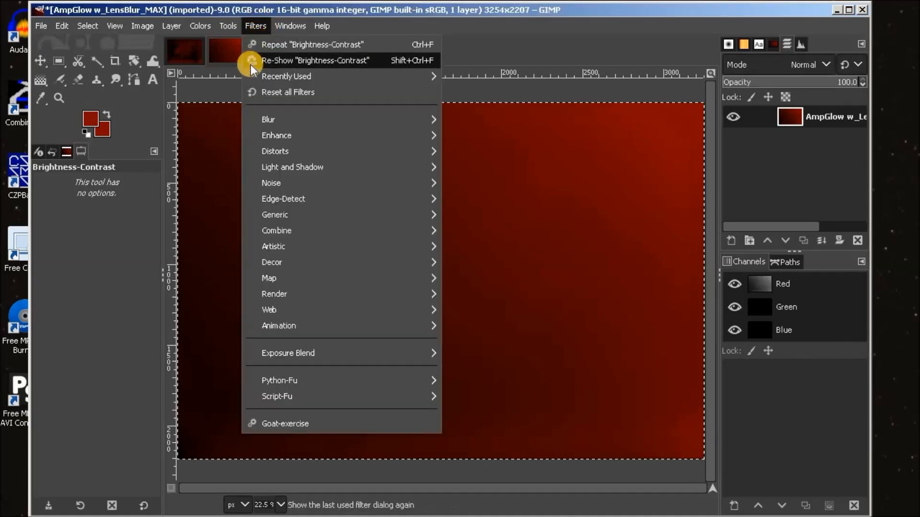
{"action": "mouse_move", "coordinate": [337, 128]}
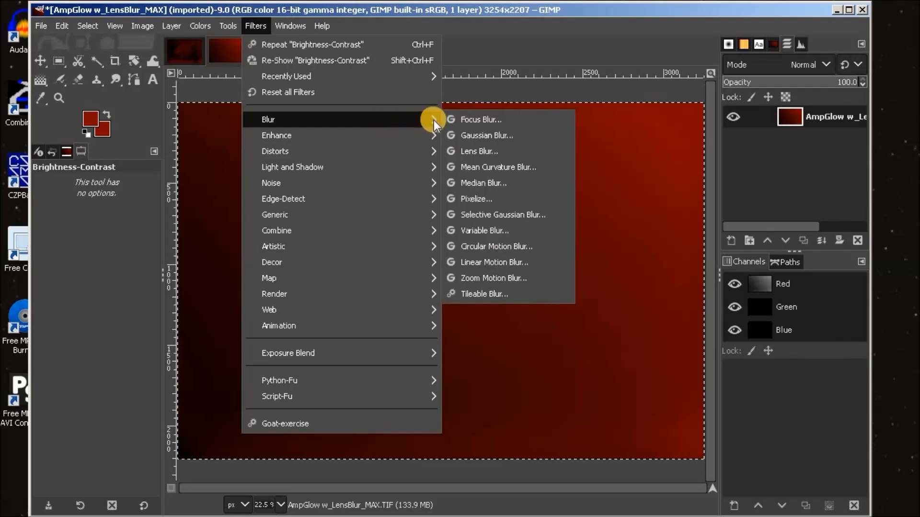
{"action": "left_click", "coordinate": [485, 151]}
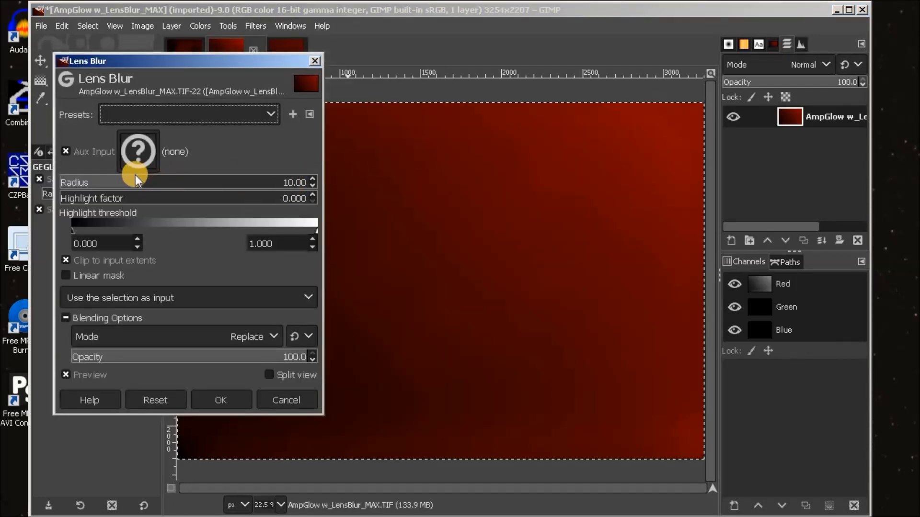
{"action": "left_click_drag", "start_coordinate": [135, 181], "coordinate": [315, 179]}
{"action": "left_click_drag", "start_coordinate": [260, 61], "coordinate": [194, 62]}
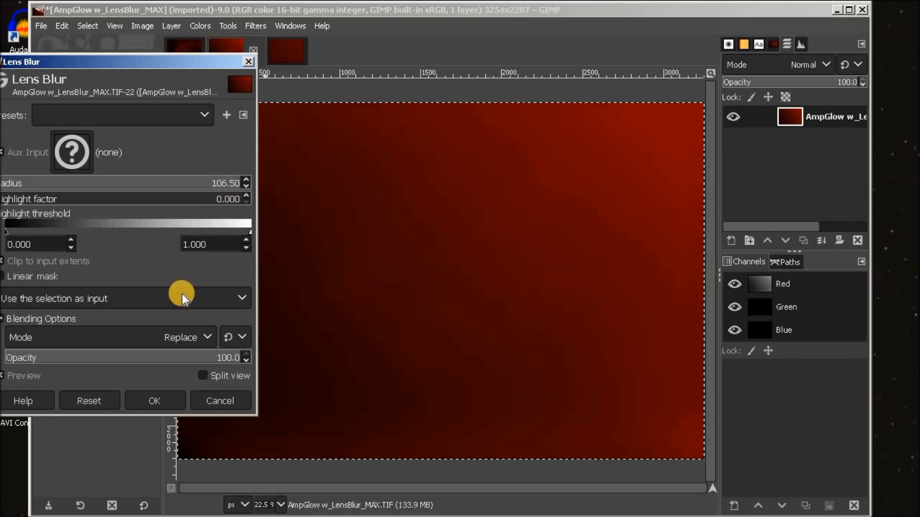
{"action": "left_click", "coordinate": [221, 400]}
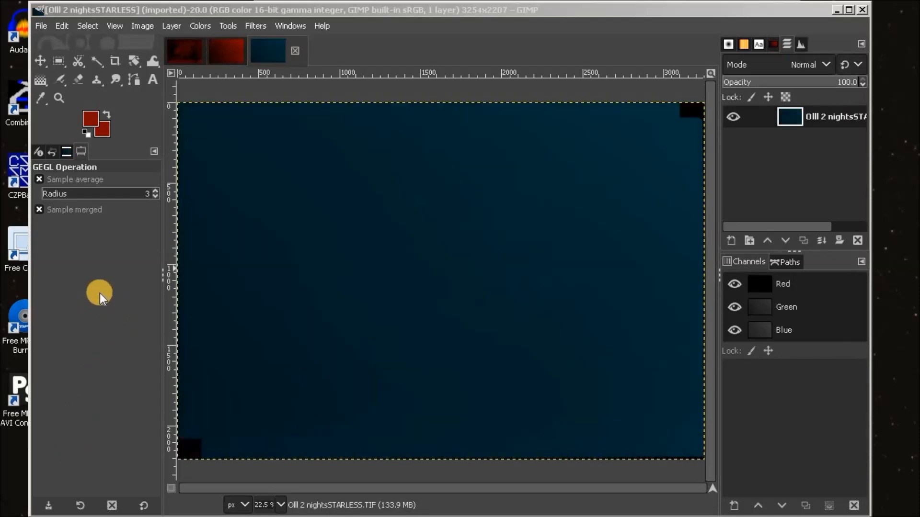
Adjust the OIII image's Value curve with a point at input 42.09, output 64.77, and the black point at input 11.08, output 0
{"action": "left_click", "coordinate": [197, 27]}
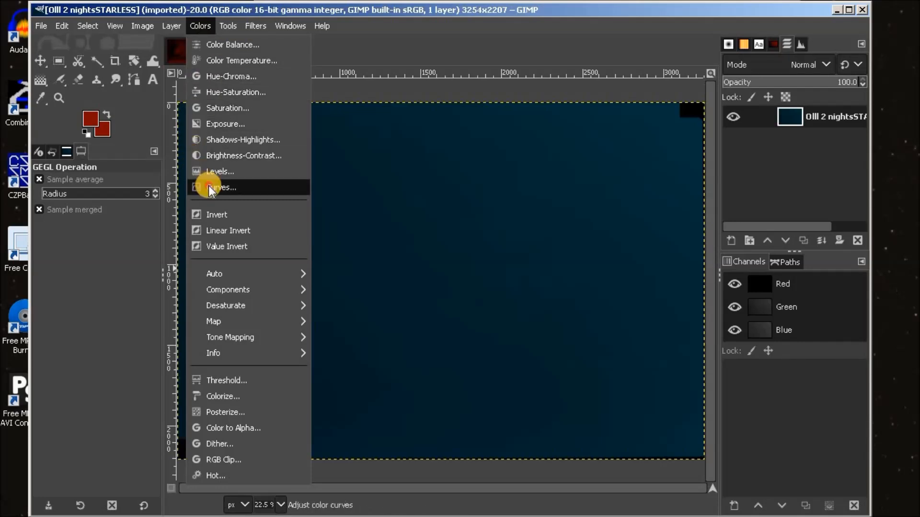
{"action": "left_click", "coordinate": [192, 187]}
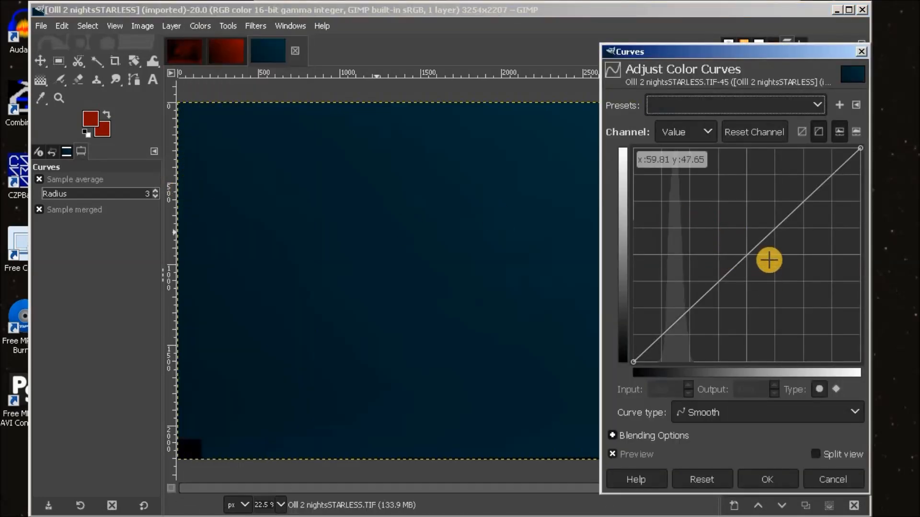
{"action": "left_click_drag", "start_coordinate": [750, 255], "coordinate": [726, 221]}
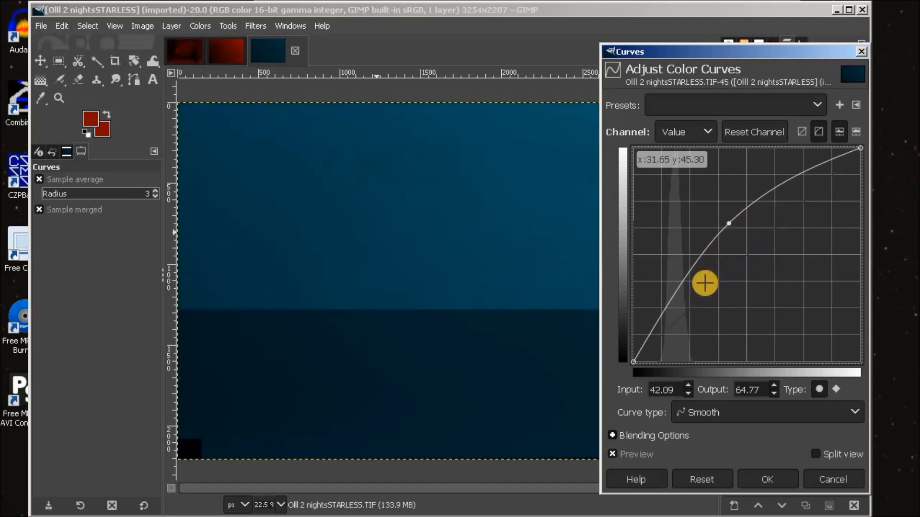
{"action": "left_click_drag", "start_coordinate": [633, 362], "coordinate": [658, 373]}
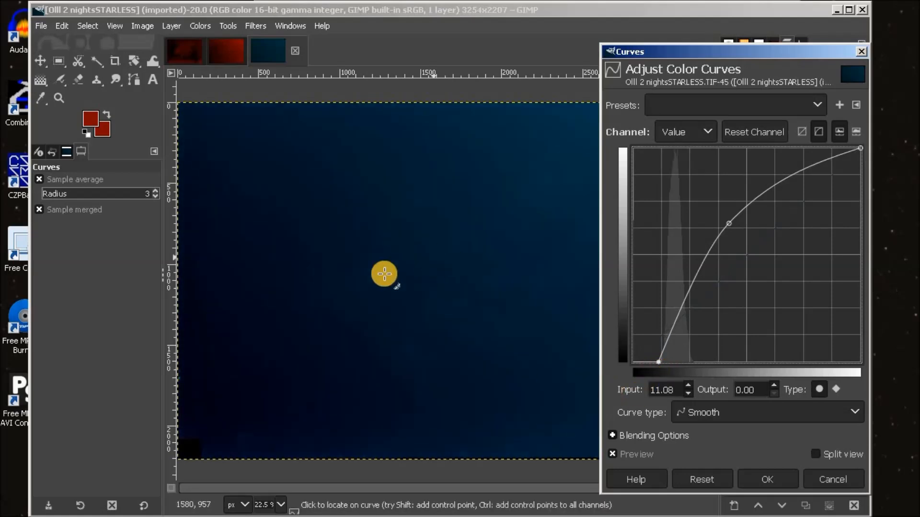
{"action": "left_click", "coordinate": [792, 479]}
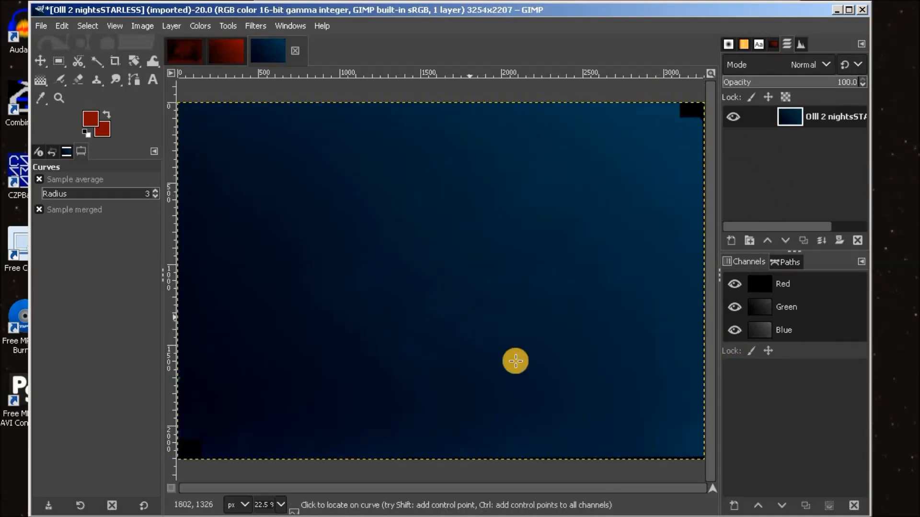
Apply a Lens Blur with radius 105.30 to the OIII image, and switch to the AmpGlow w_LensBlur_MAX image
{"action": "left_click", "coordinate": [254, 26]}
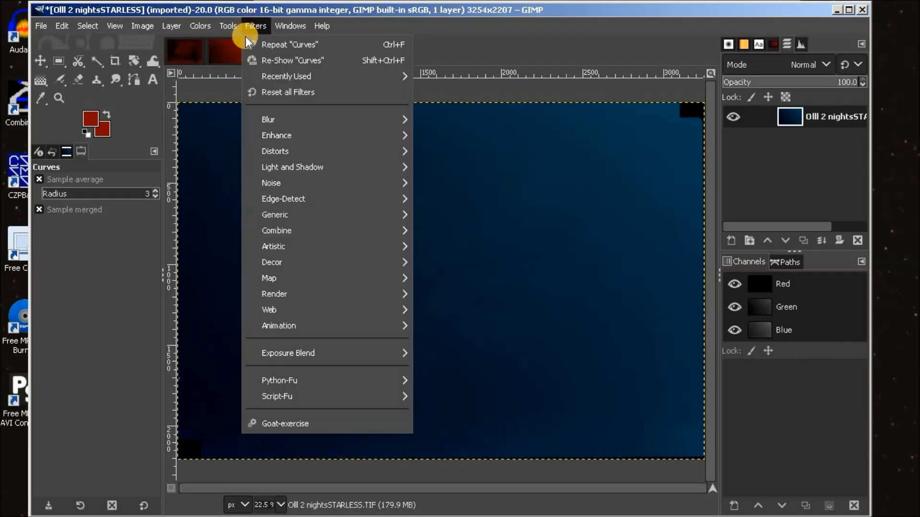
{"action": "mouse_move", "coordinate": [364, 120]}
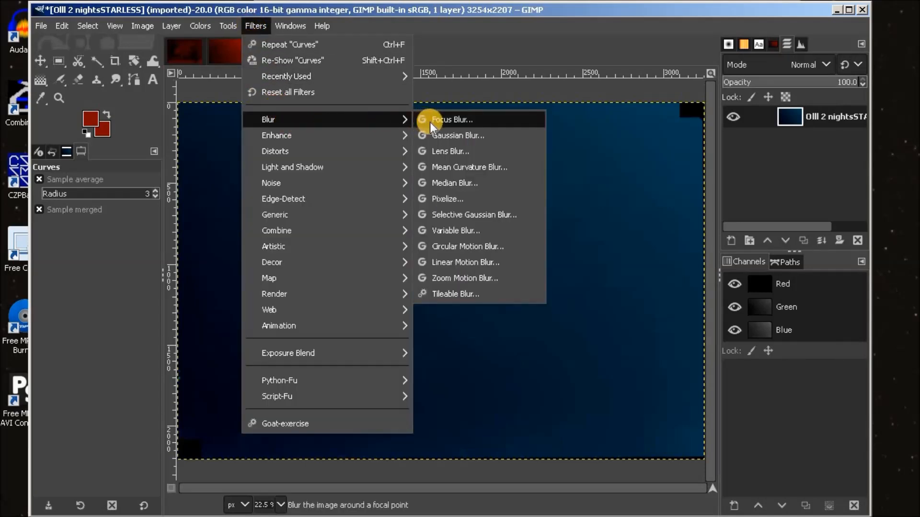
{"action": "left_click", "coordinate": [443, 150]}
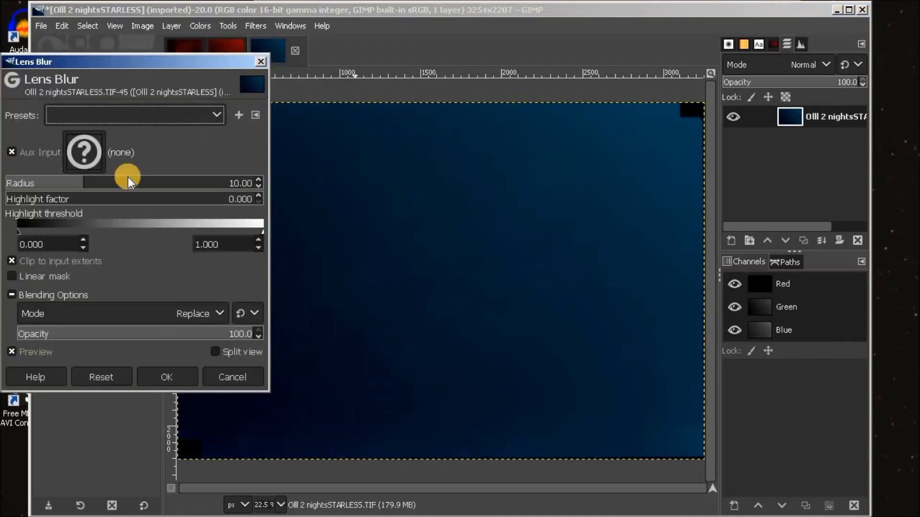
{"action": "left_click_drag", "start_coordinate": [83, 184], "coordinate": [260, 183]}
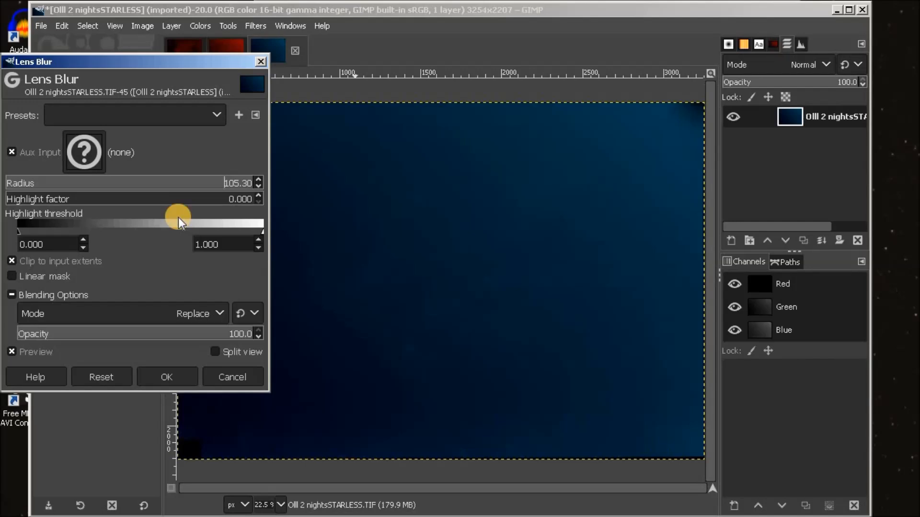
{"action": "left_click", "coordinate": [168, 380]}
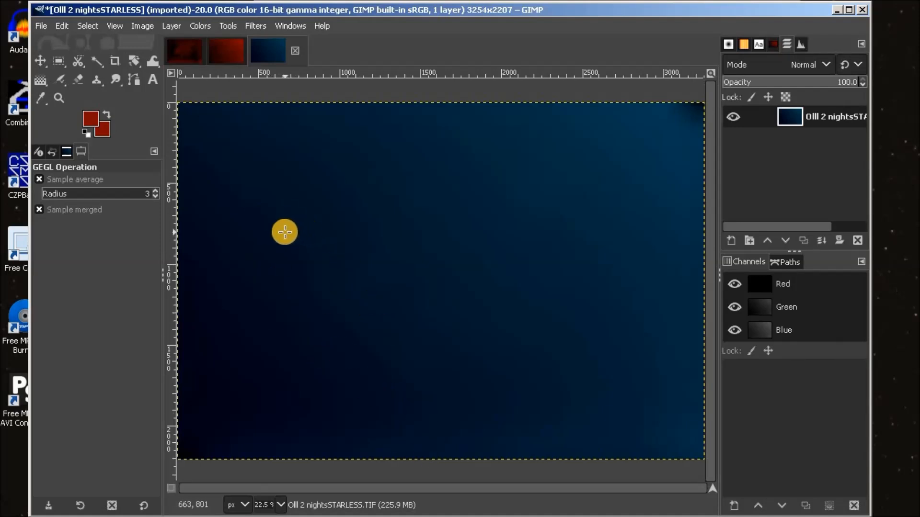
{"action": "left_click", "coordinate": [223, 45]}
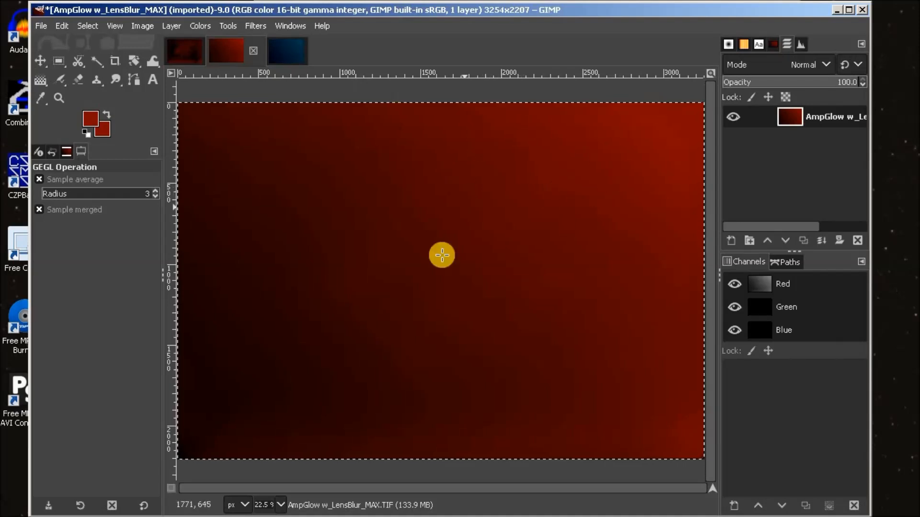